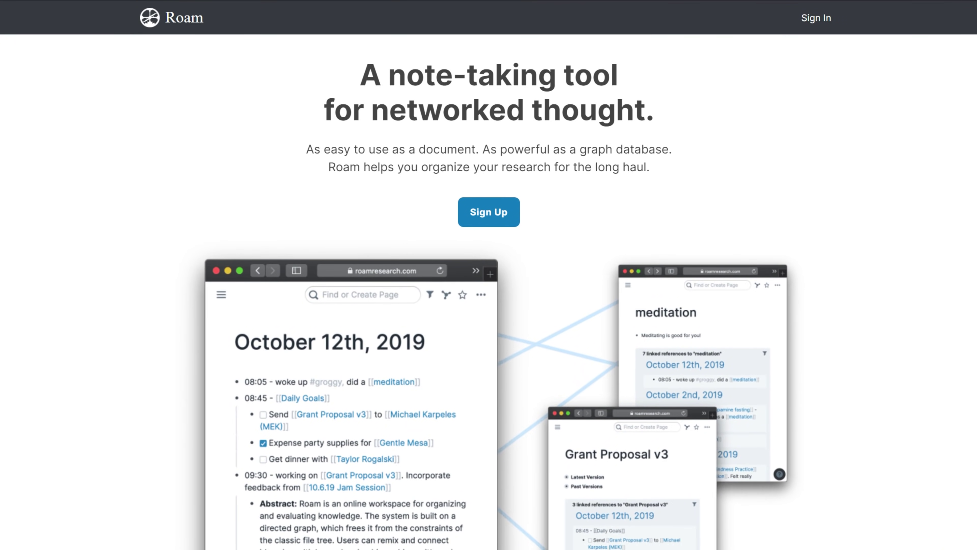
Step: Scroll down the Roam Research homepage, then dismiss the page-name suggestions and type 'asts o'
{"action": "scroll", "coordinate": [488, 293], "scroll_direction": "down", "scroll_amount": 2}
{"action": "scroll", "coordinate": [489, 293], "scroll_direction": "down", "scroll_amount": 2}
{"action": "scroll", "coordinate": [488, 293], "scroll_direction": "down", "scroll_amount": 1}
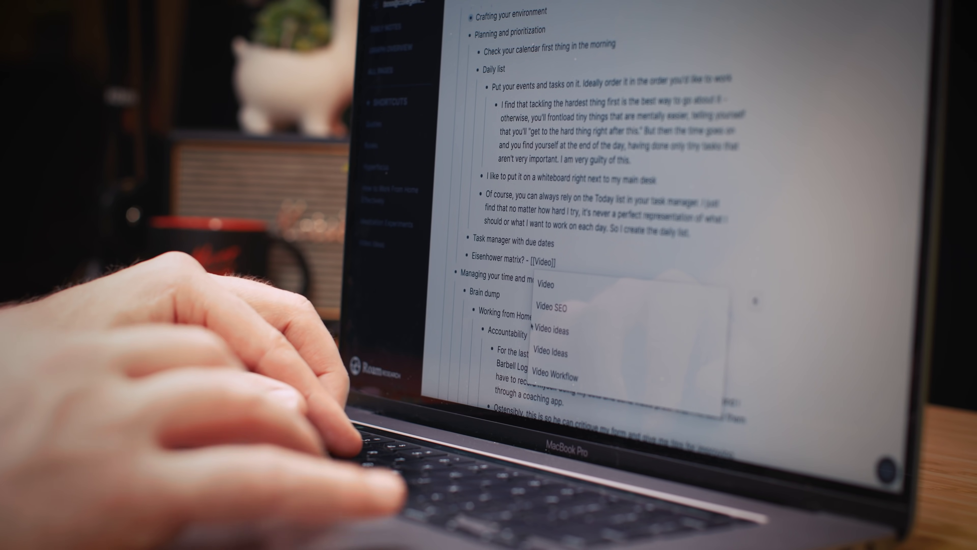
{"action": "key", "text": "Escape"}
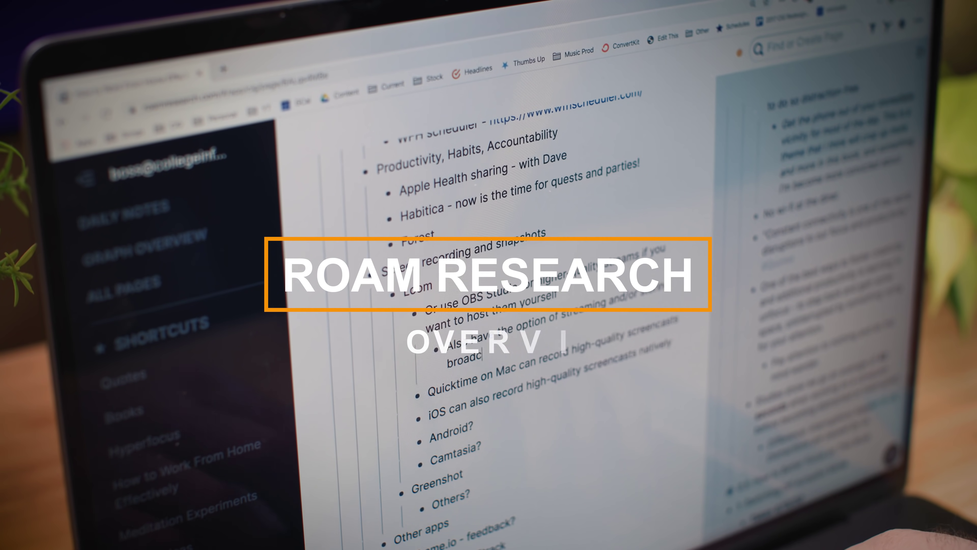
{"action": "type", "text": "asts o"}
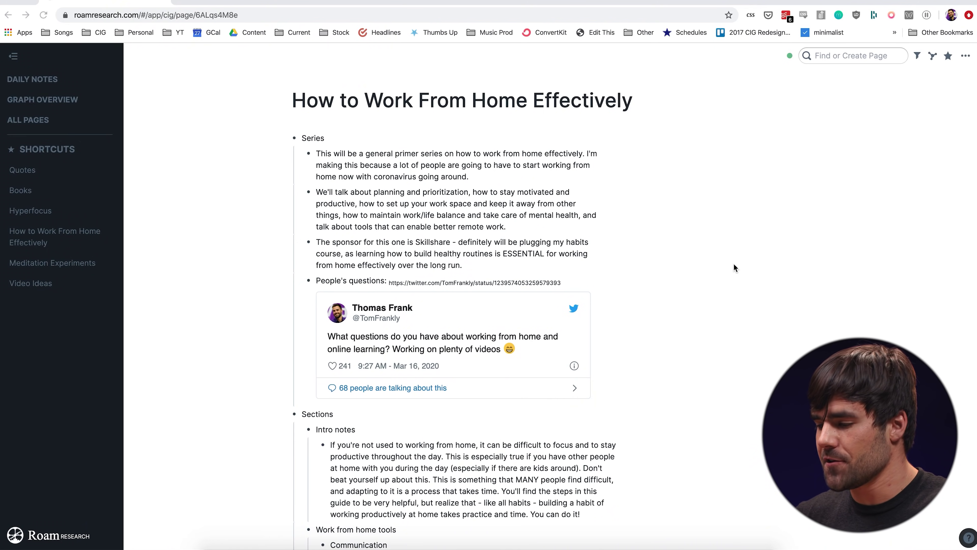
{"action": "scroll", "coordinate": [695, 227], "scroll_direction": "down", "scroll_amount": 1}
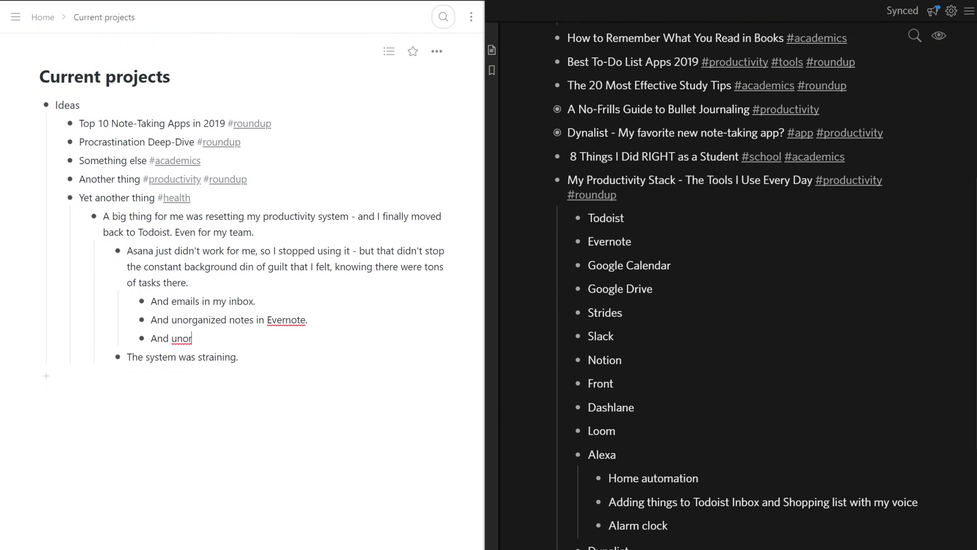
{"action": "type", "text": "organized notes in Evernote."}
{"action": "scroll", "coordinate": [730, 270], "scroll_direction": "down", "scroll_amount": 10}
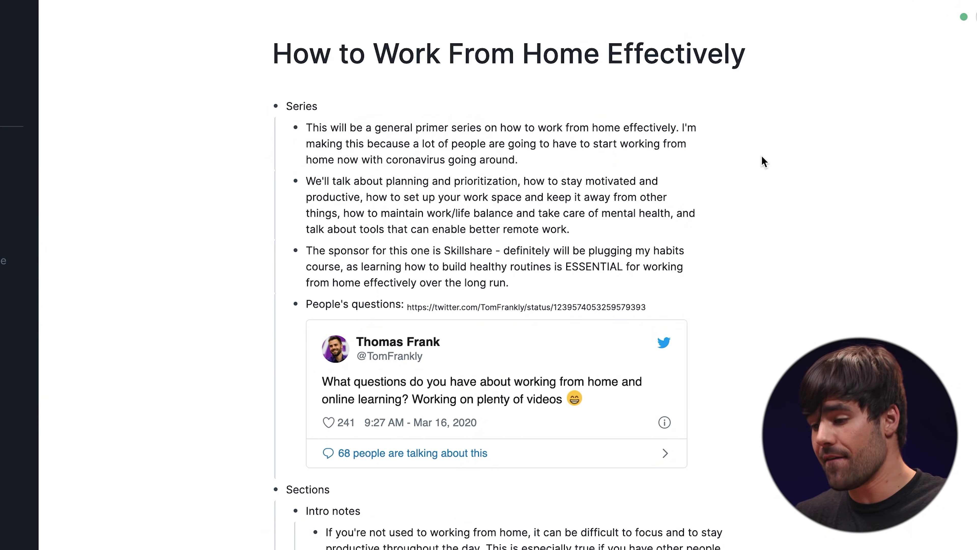
{"action": "scroll", "coordinate": [764, 160], "scroll_direction": "down", "scroll_amount": 5}
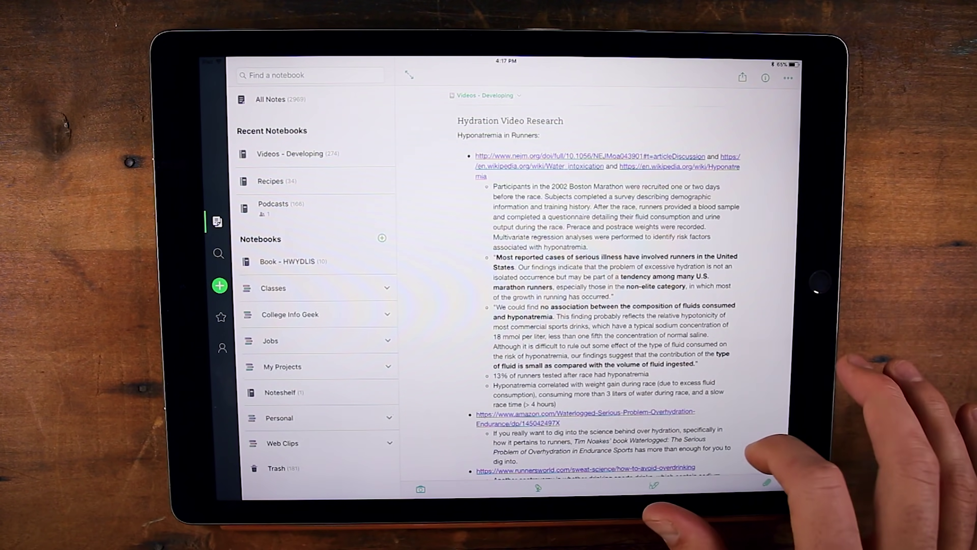
{"action": "scroll", "coordinate": [654, 250], "scroll_direction": "down", "scroll_amount": 5}
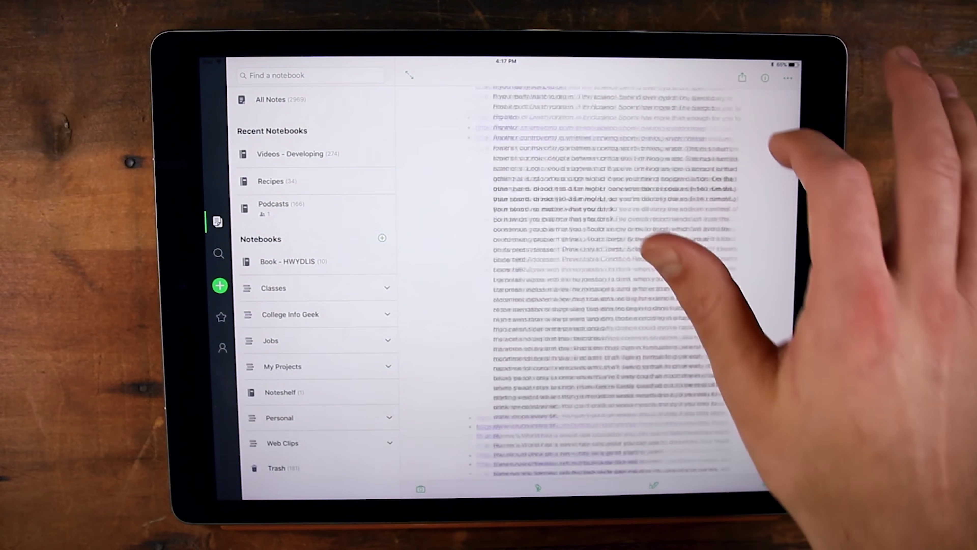
{"action": "scroll", "coordinate": [654, 250], "scroll_direction": "down", "scroll_amount": 10}
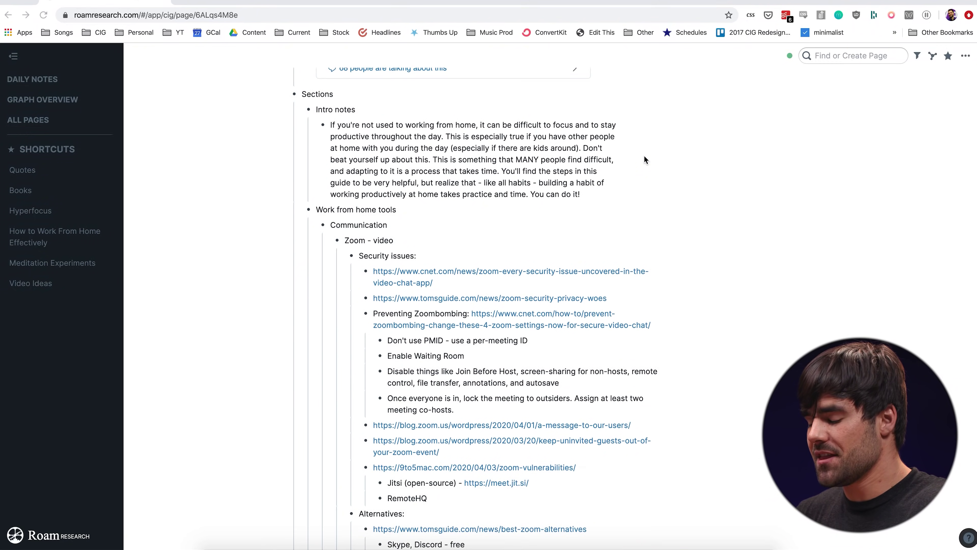
{"action": "scroll", "coordinate": [643, 155], "scroll_direction": "down", "scroll_amount": 2}
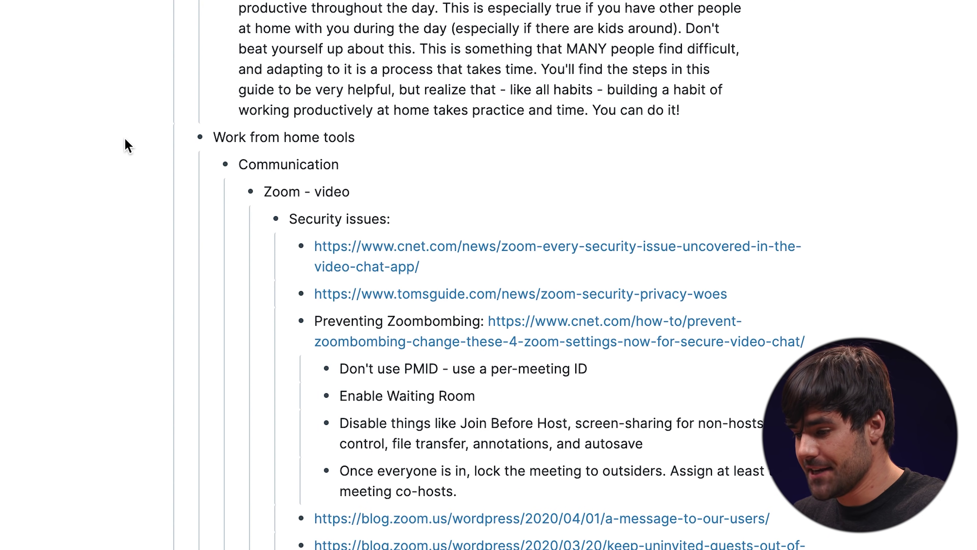
Step: Collapse Work from home tools, Crafting your environment and Planning and prioritization, then zoom into Managing your time and motivation
{"action": "scroll", "coordinate": [354, 153], "scroll_direction": "down", "scroll_amount": 1}
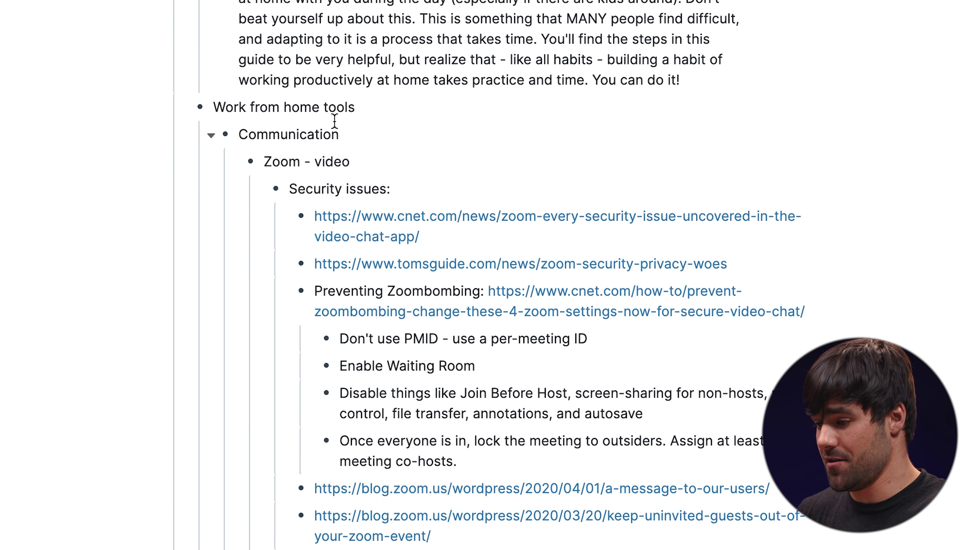
{"action": "scroll", "coordinate": [334, 121], "scroll_direction": "up", "scroll_amount": 5}
{"action": "scroll", "coordinate": [334, 121], "scroll_direction": "down", "scroll_amount": 3}
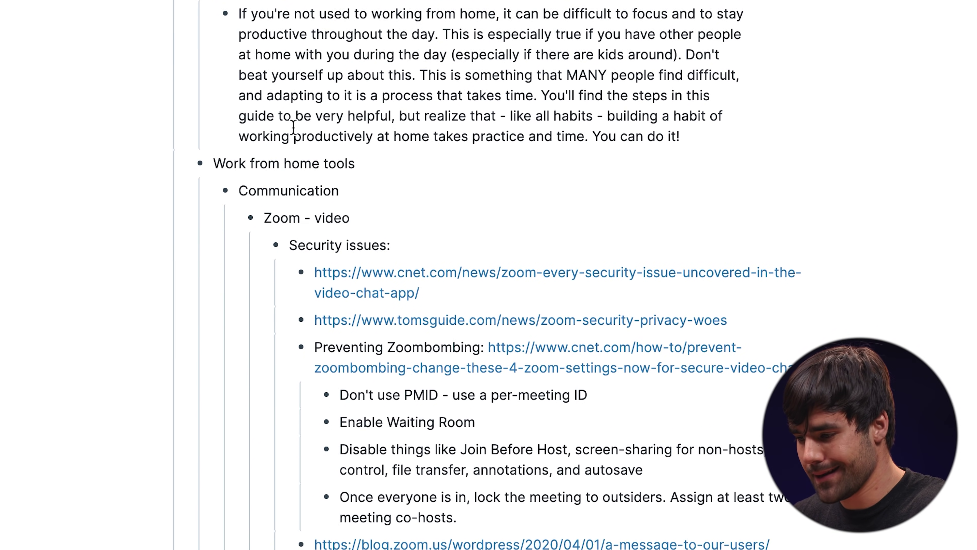
{"action": "left_click", "coordinate": [185, 166]}
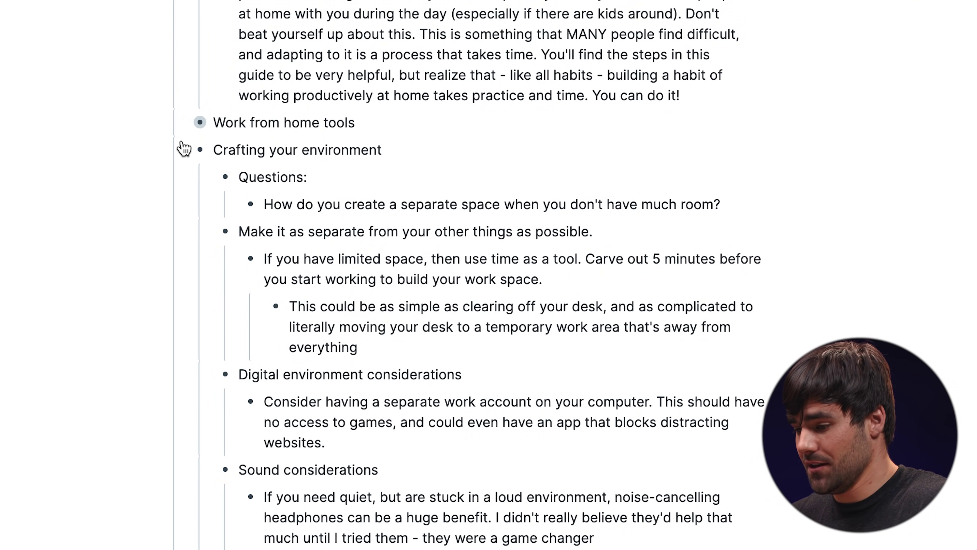
{"action": "left_click", "coordinate": [183, 148]}
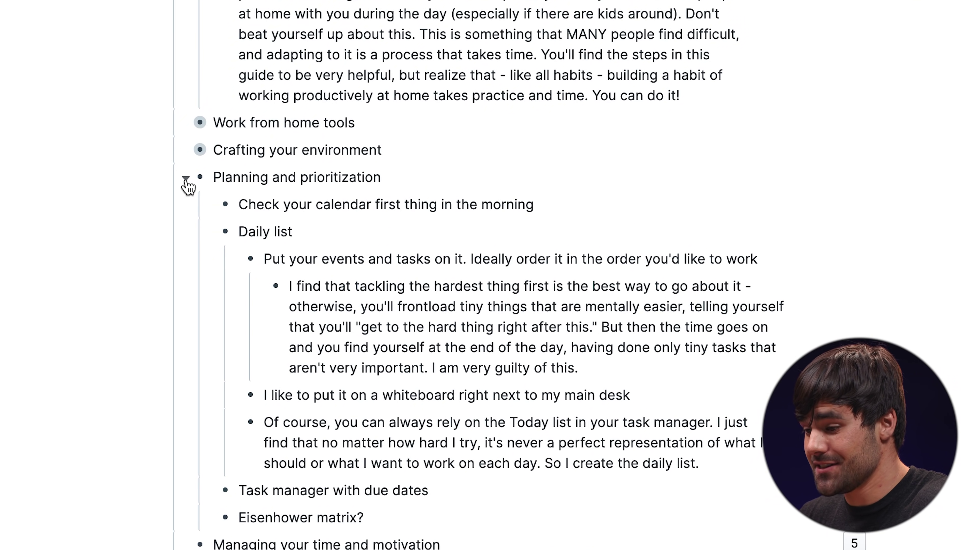
{"action": "left_click", "coordinate": [186, 178]}
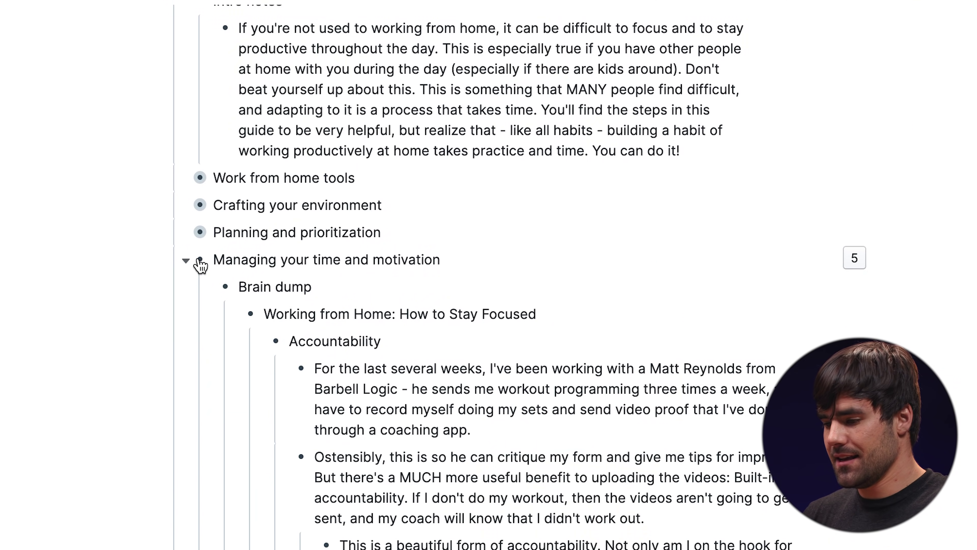
{"action": "left_click", "coordinate": [200, 259]}
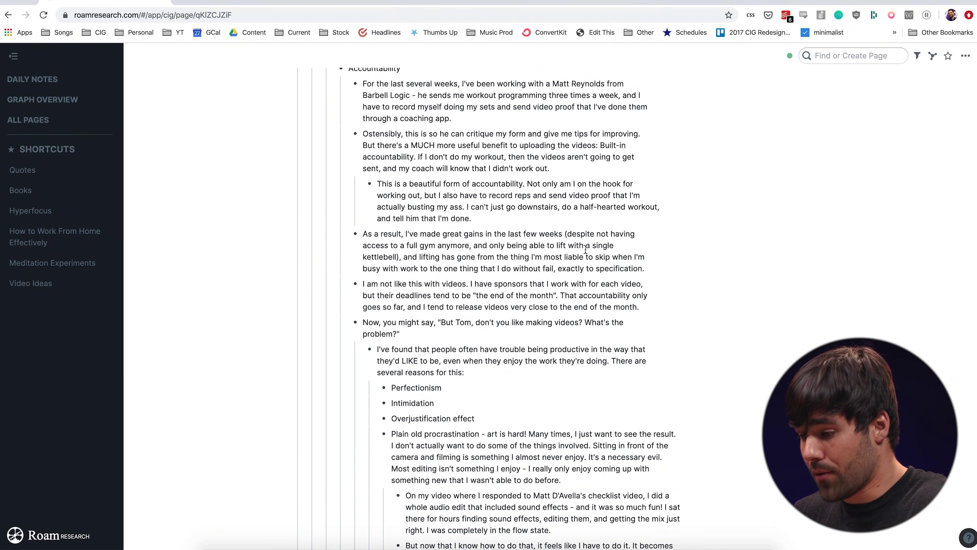
Step: Scroll down to the big project ideas list and wrap 'YouTube Course' in [[ ]] brackets
{"action": "scroll", "coordinate": [585, 250], "scroll_direction": "down", "scroll_amount": 3}
{"action": "scroll", "coordinate": [585, 250], "scroll_direction": "down", "scroll_amount": 2}
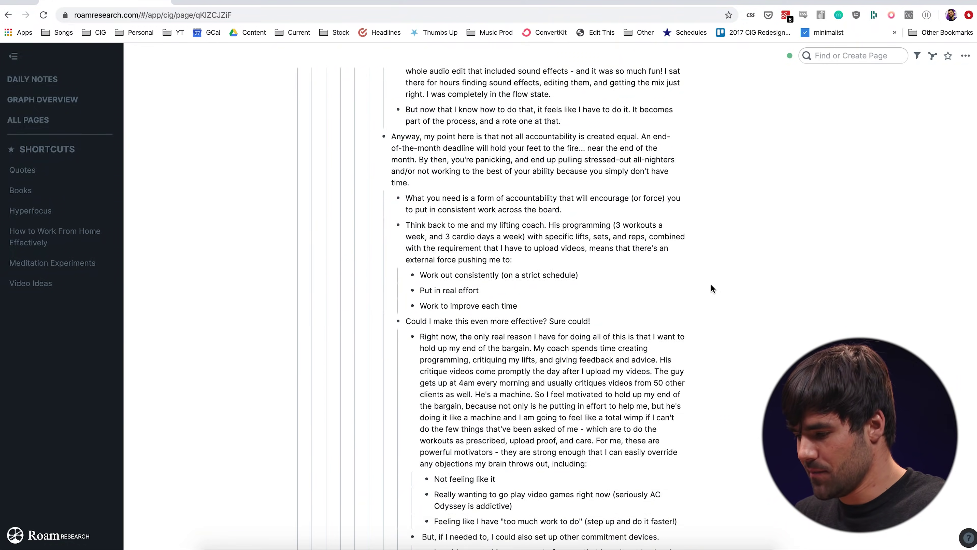
{"action": "scroll", "coordinate": [711, 285], "scroll_direction": "down", "scroll_amount": 10}
{"action": "scroll", "coordinate": [712, 285], "scroll_direction": "down", "scroll_amount": 15}
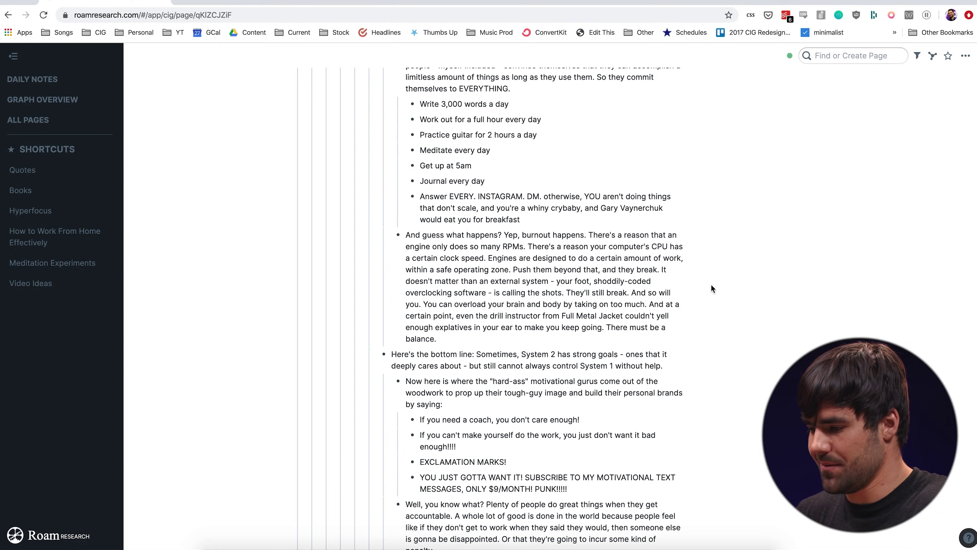
{"action": "scroll", "coordinate": [712, 286], "scroll_direction": "down", "scroll_amount": 5}
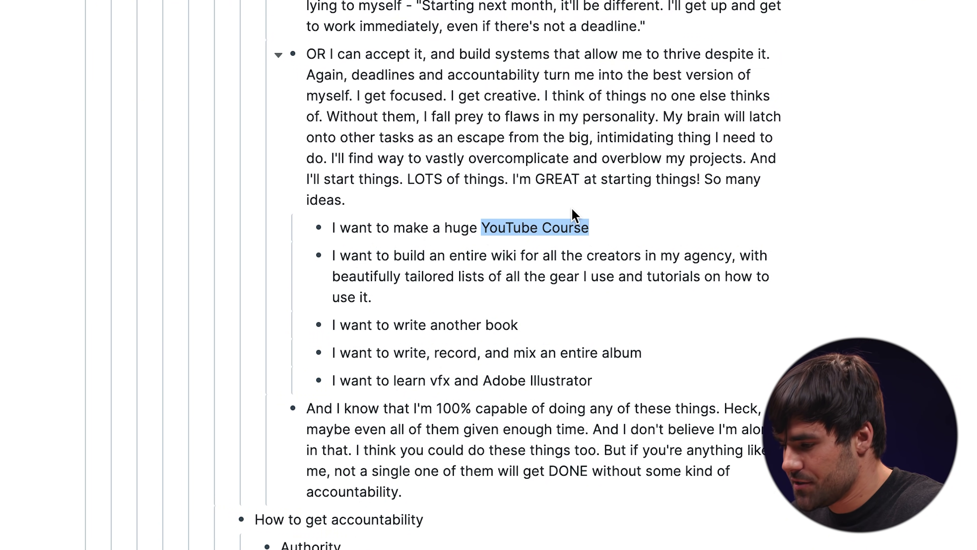
{"action": "type", "text": "[["}
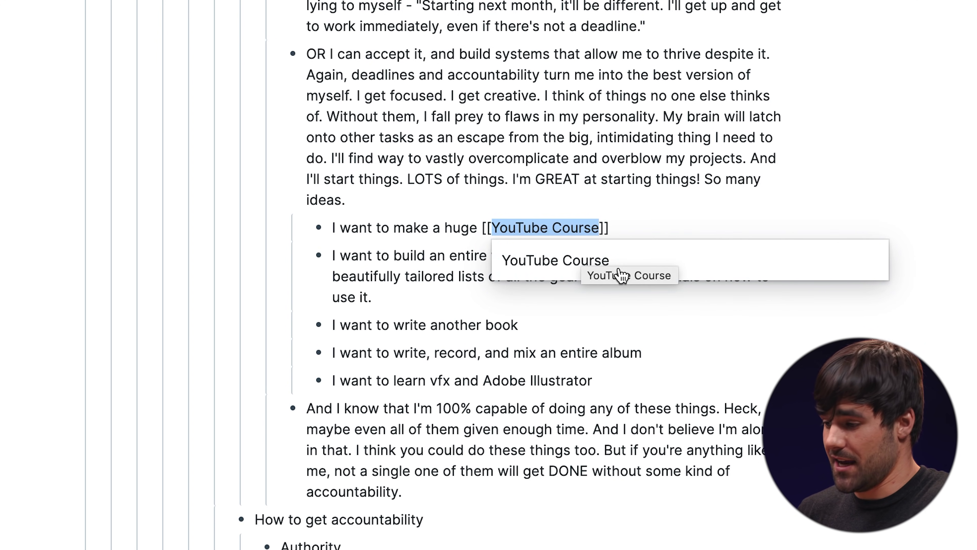
Step: Link YouTube Course from the suggestions, open its page, then display the Graph Overview
{"action": "left_click", "coordinate": [609, 273]}
{"action": "left_click", "coordinate": [607, 341]}
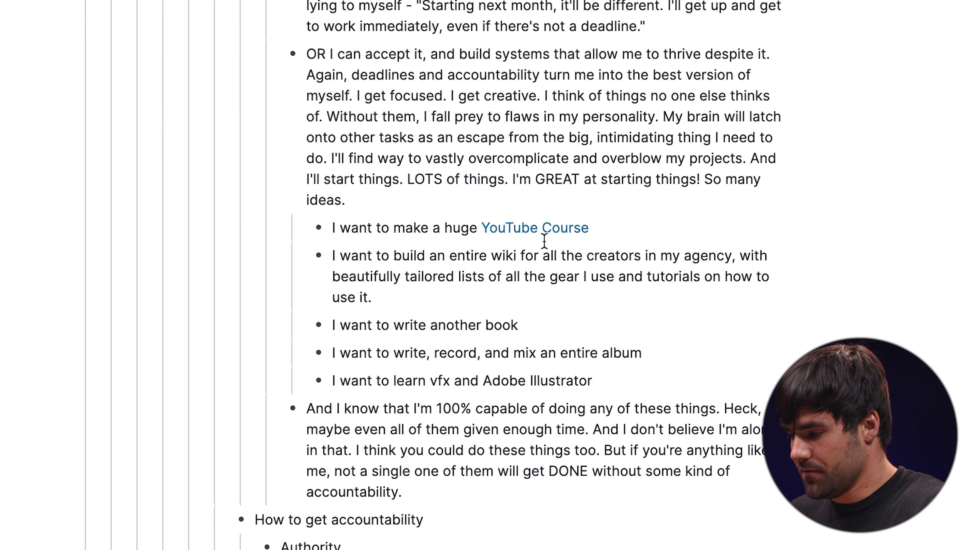
{"action": "left_click", "coordinate": [542, 227]}
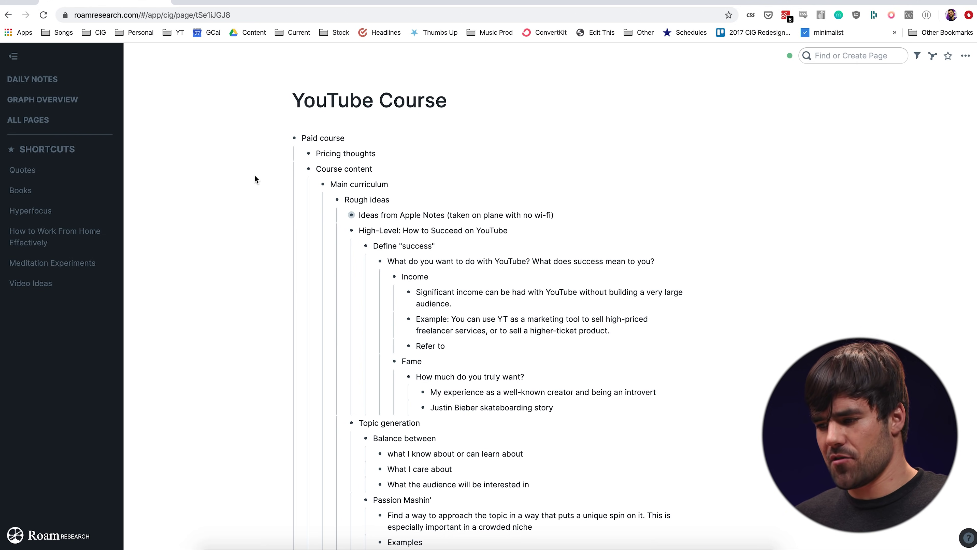
{"action": "left_click", "coordinate": [108, 105]}
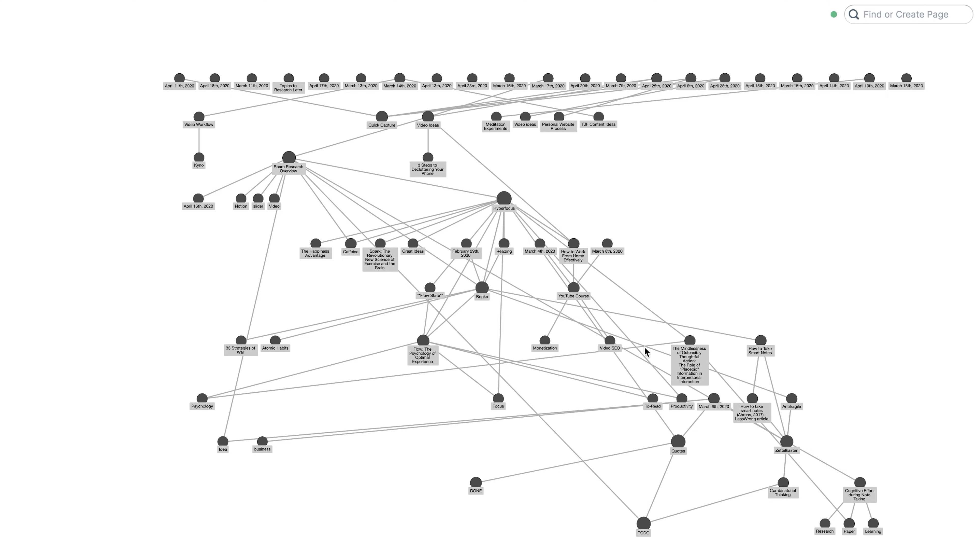
{"action": "scroll", "coordinate": [627, 348], "scroll_direction": "up", "scroll_amount": 5}
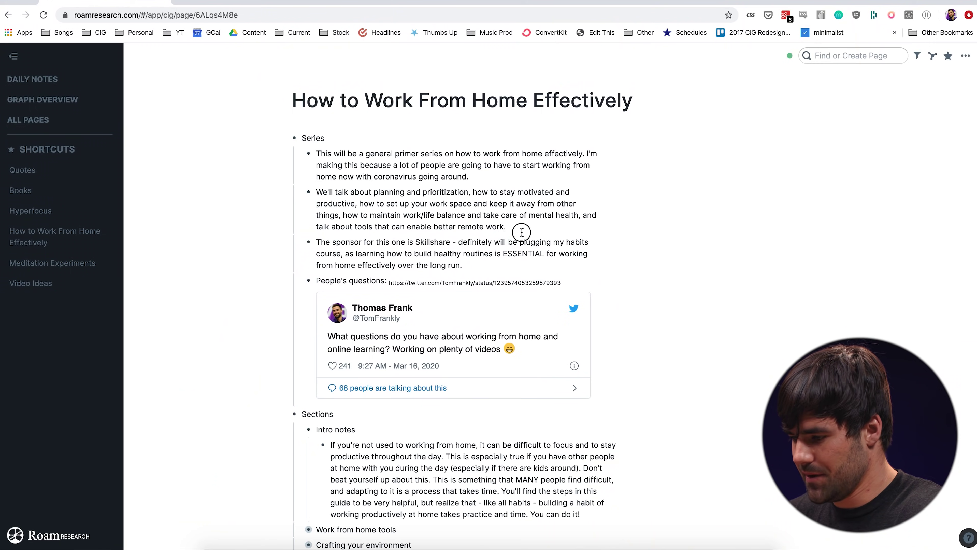
Step: Add a Books bullet under Series, then open the Books page and expand its unlinked references
{"action": "key", "text": "Return"}
{"action": "type", "text": "Books"}
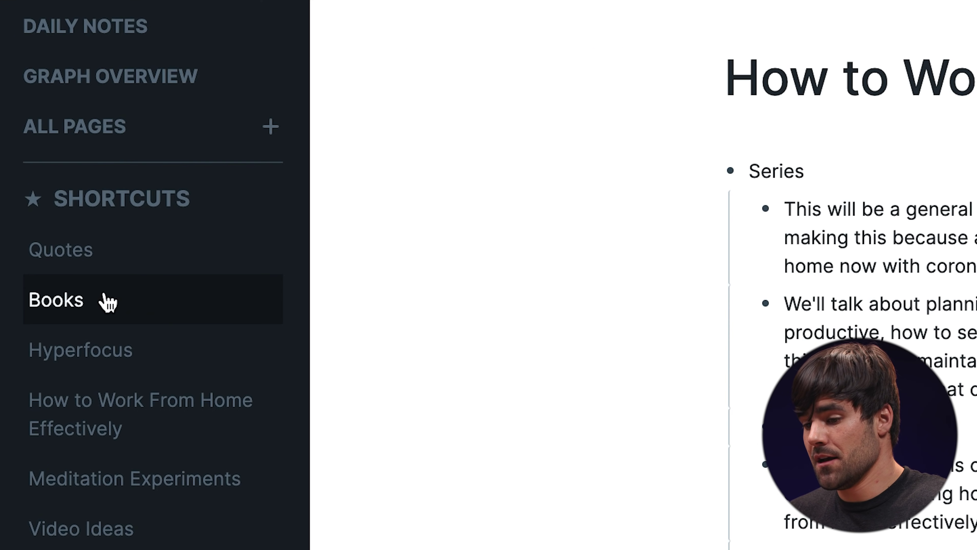
{"action": "left_click", "coordinate": [39, 190]}
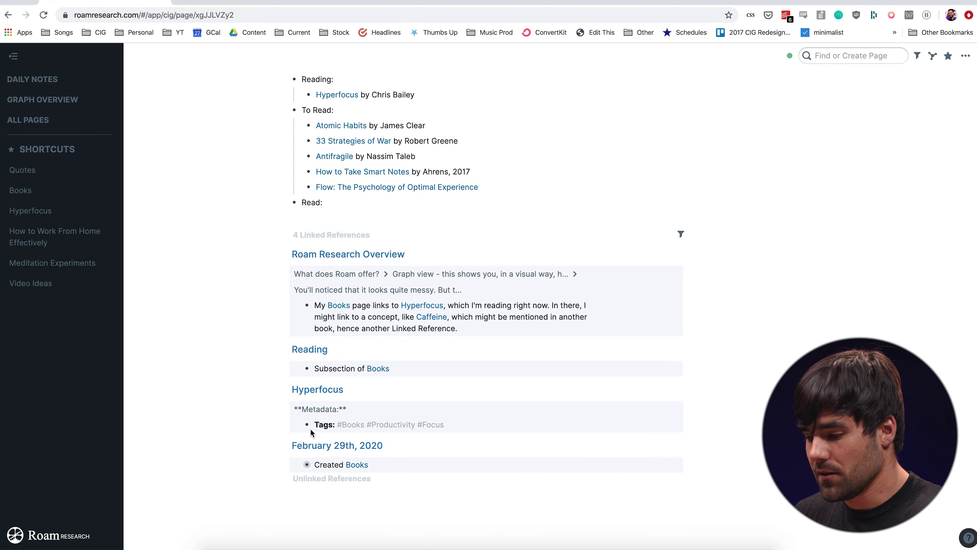
{"action": "left_click", "coordinate": [289, 479]}
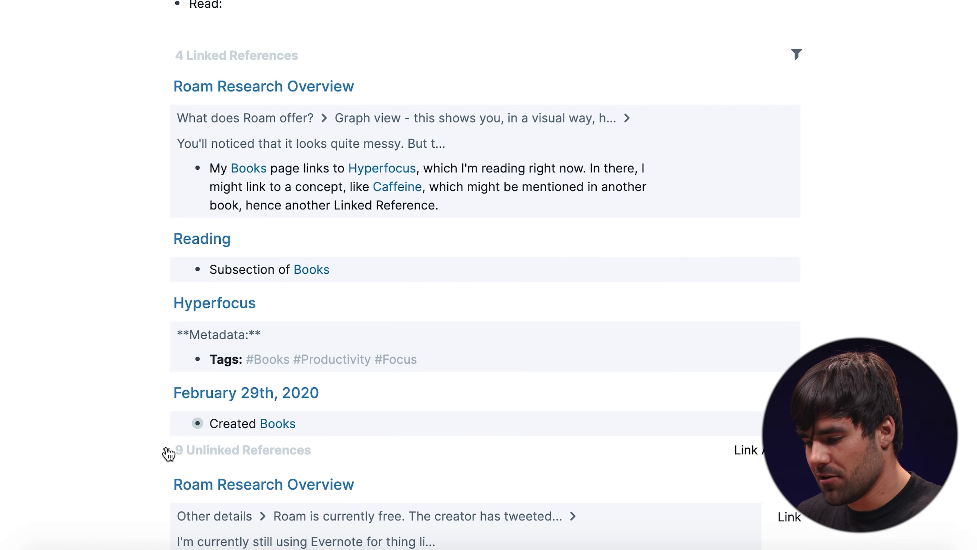
Step: Link the Series block's unlinked Books mention, bringing the Books page to 5 linked references
{"action": "scroll", "coordinate": [261, 456], "scroll_direction": "down", "scroll_amount": 4}
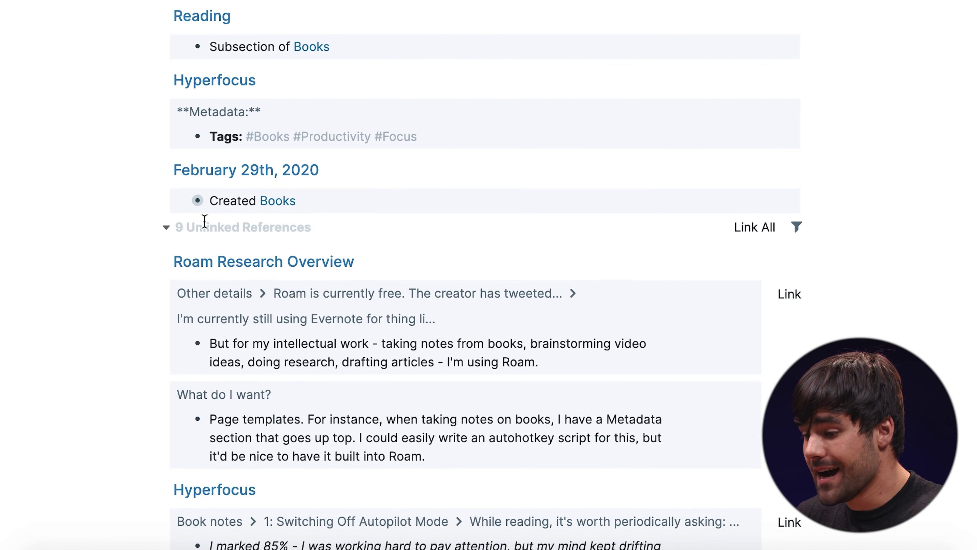
{"action": "scroll", "coordinate": [190, 233], "scroll_direction": "down", "scroll_amount": 5}
{"action": "scroll", "coordinate": [851, 329], "scroll_direction": "down", "scroll_amount": 3}
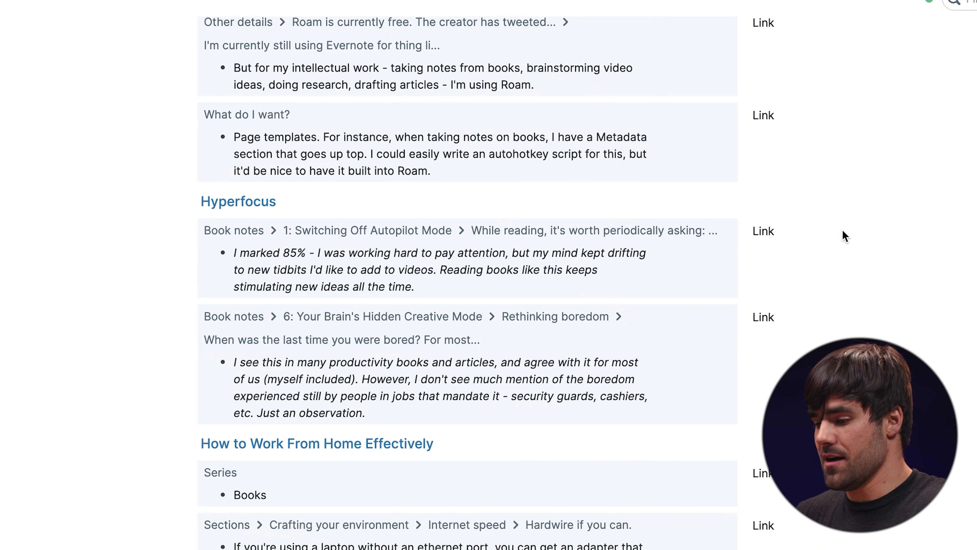
{"action": "scroll", "coordinate": [844, 235], "scroll_direction": "down", "scroll_amount": 4}
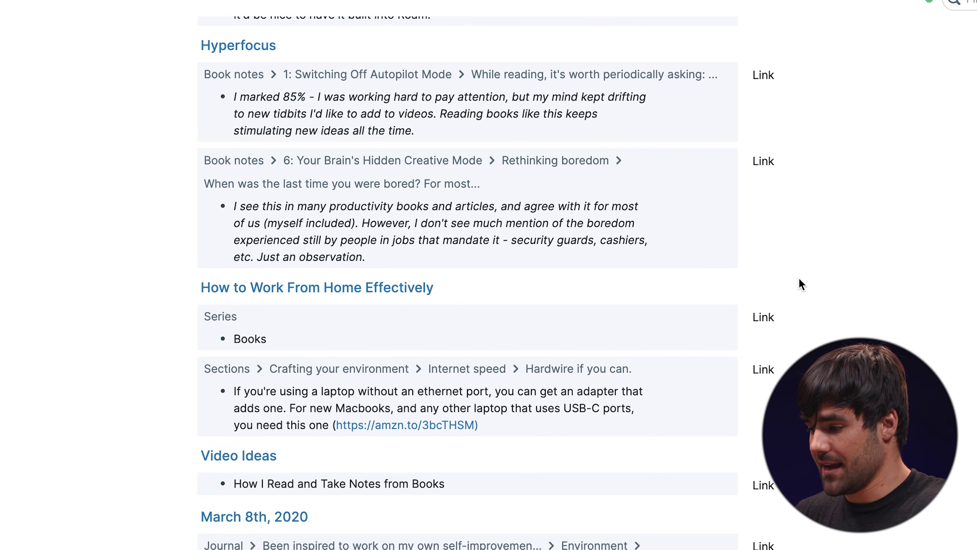
{"action": "left_click", "coordinate": [763, 317]}
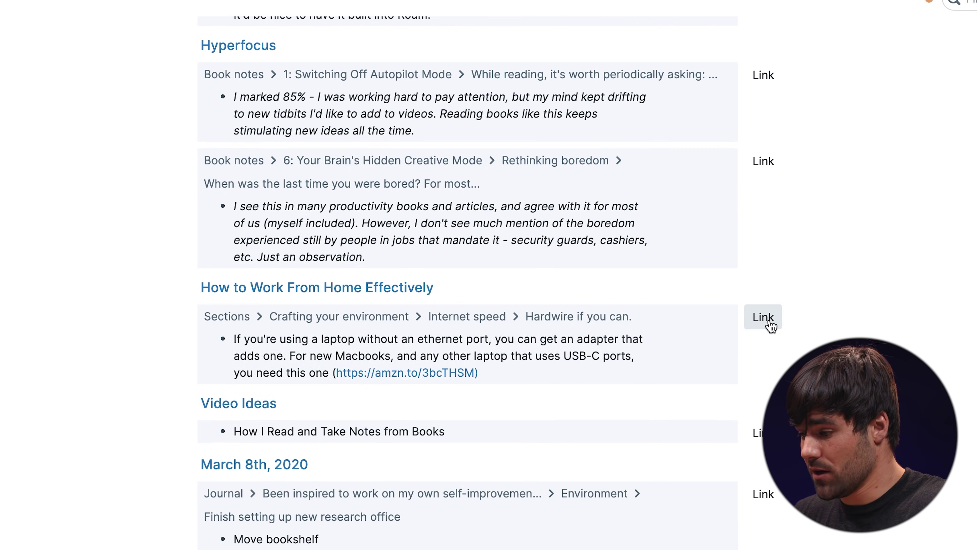
{"action": "scroll", "coordinate": [468, 275], "scroll_direction": "up", "scroll_amount": 15}
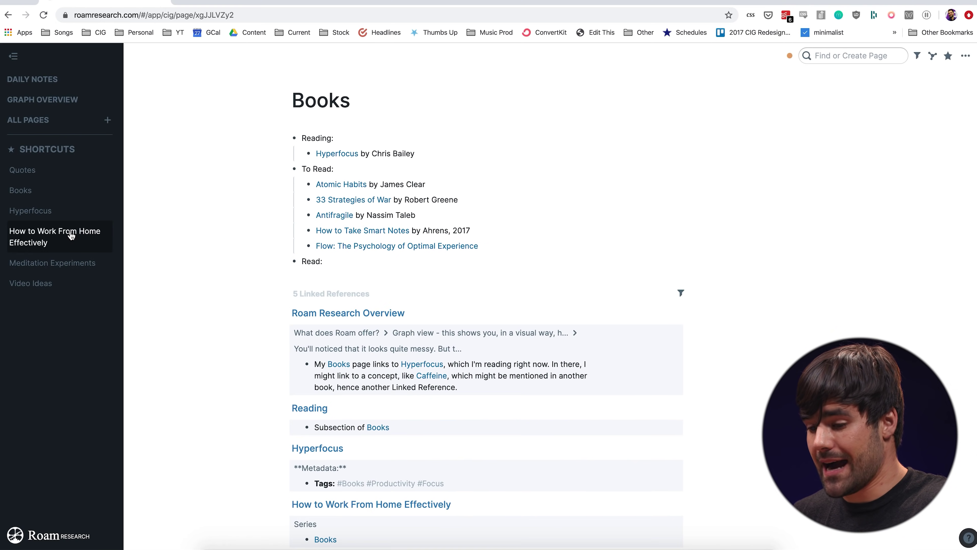
{"action": "left_click", "coordinate": [71, 236]}
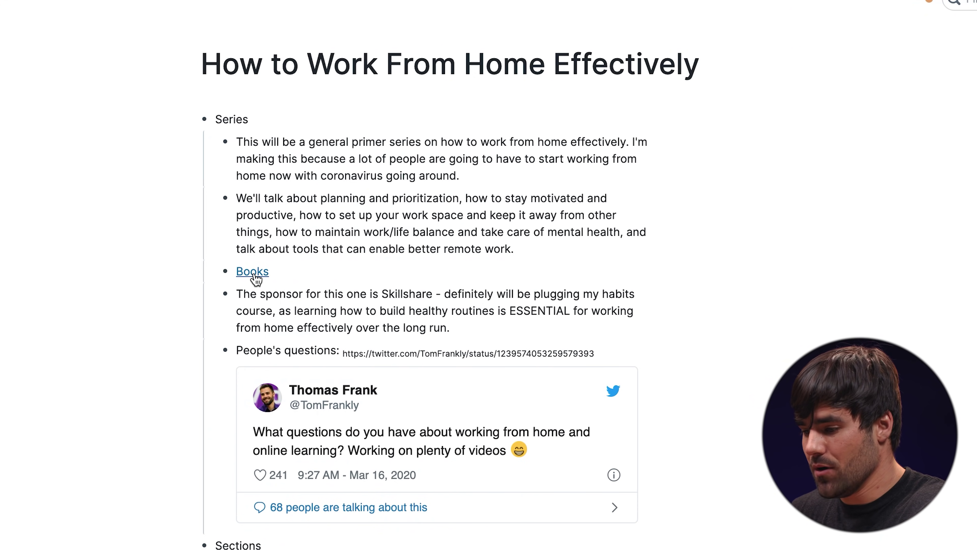
{"action": "left_click", "coordinate": [257, 273]}
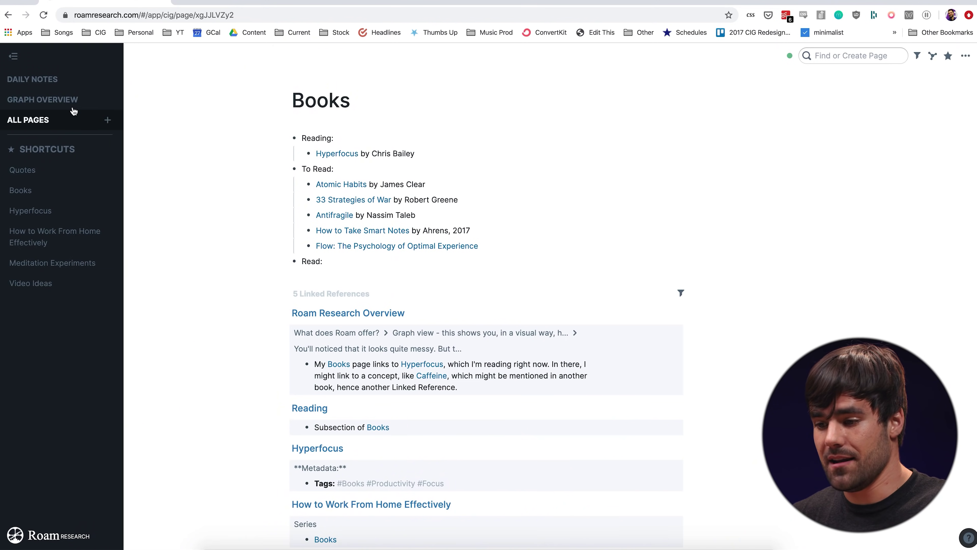
Step: View the whole database's graph overview, then return to How to Work From Home Effectively
{"action": "left_click", "coordinate": [70, 99]}
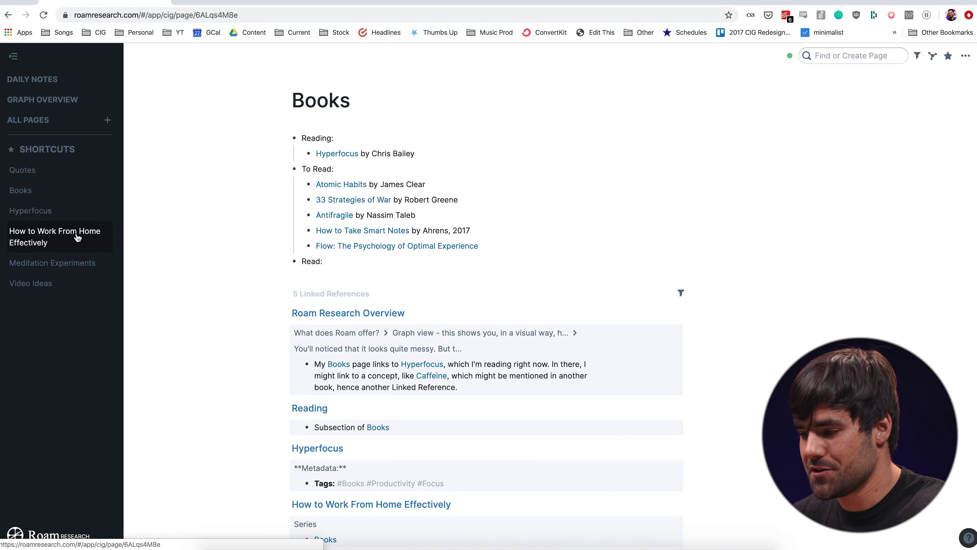
{"action": "left_click", "coordinate": [77, 238]}
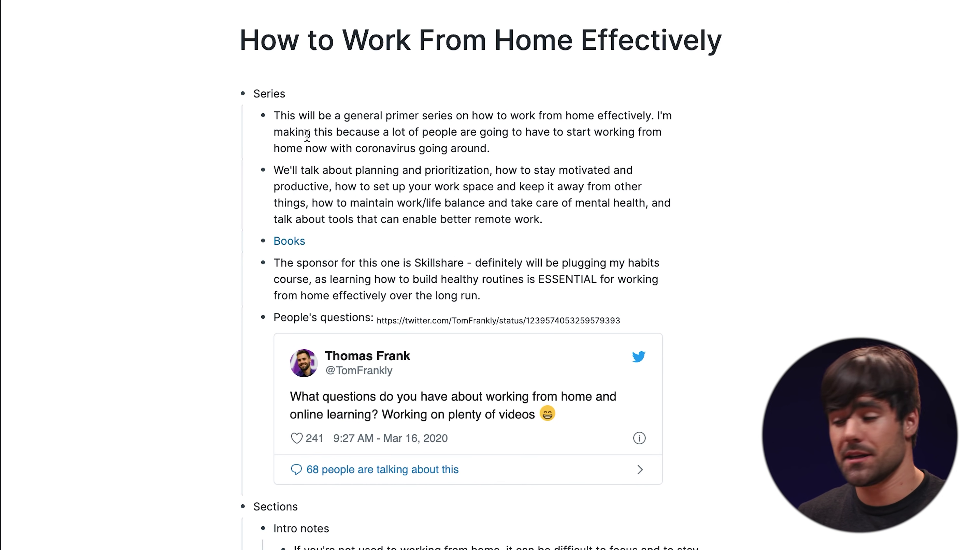
Step: Scroll down, expand Work/Life Balance and Mental Health, and select that section as blocks
{"action": "scroll", "coordinate": [603, 475], "scroll_direction": "down", "scroll_amount": 10}
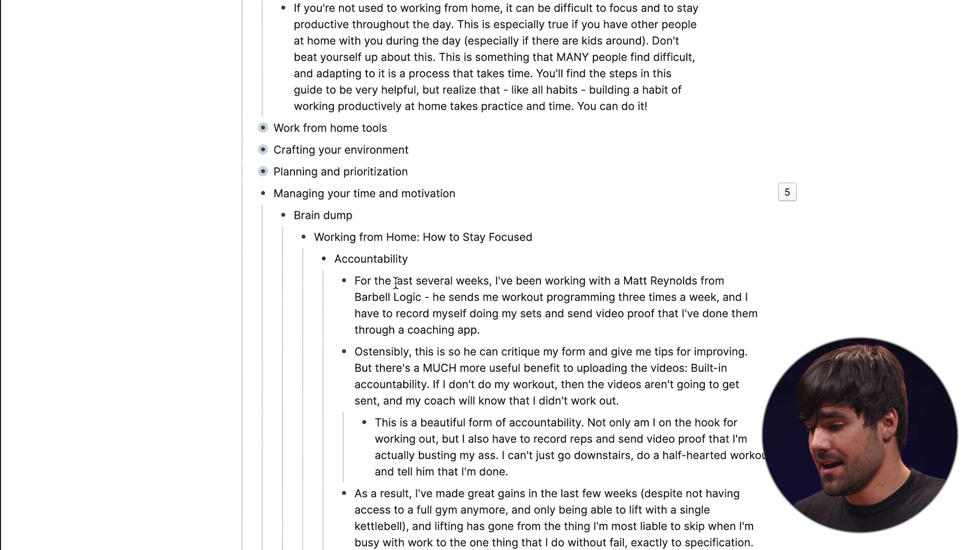
{"action": "scroll", "coordinate": [384, 231], "scroll_direction": "down", "scroll_amount": 1}
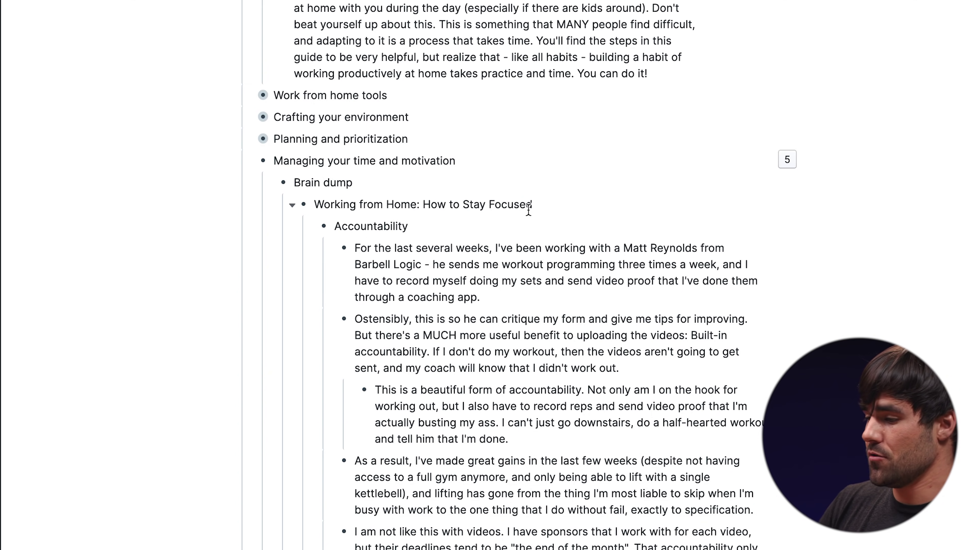
{"action": "scroll", "coordinate": [540, 207], "scroll_direction": "down", "scroll_amount": 20}
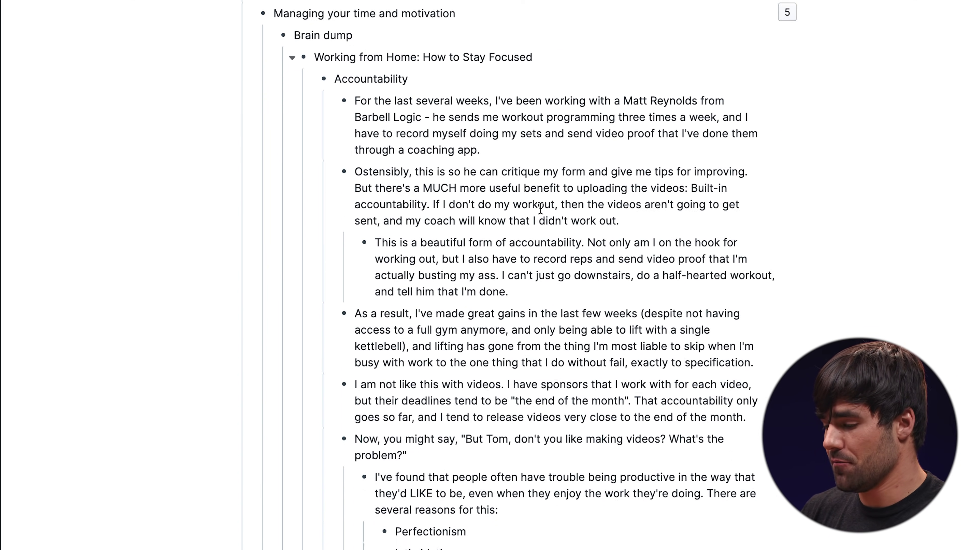
{"action": "scroll", "coordinate": [541, 208], "scroll_direction": "down", "scroll_amount": 20}
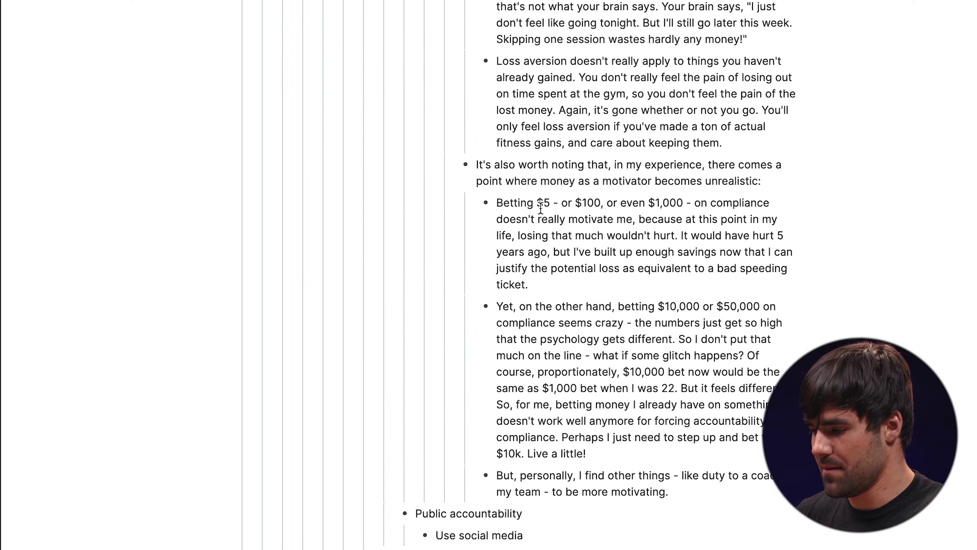
{"action": "scroll", "coordinate": [540, 208], "scroll_direction": "down", "scroll_amount": 3}
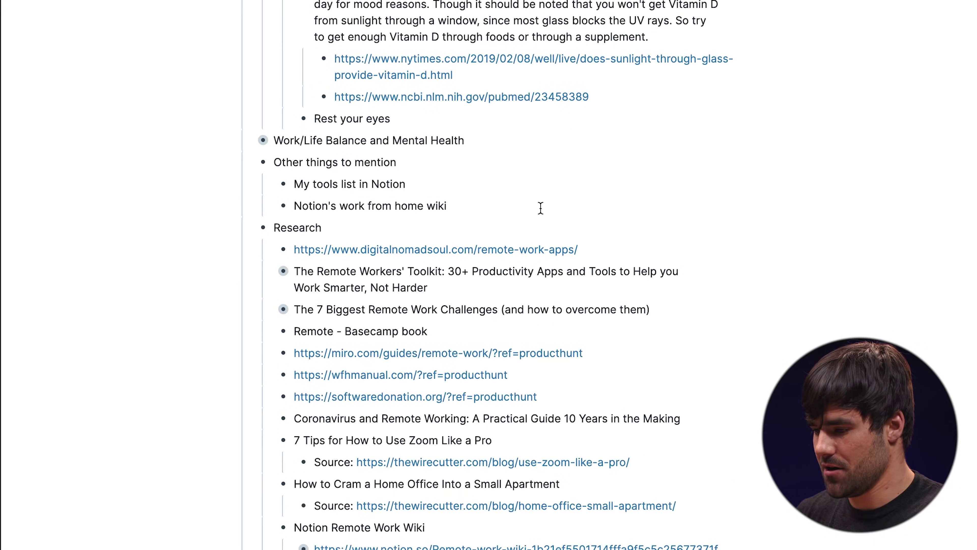
{"action": "scroll", "coordinate": [533, 126], "scroll_direction": "up", "scroll_amount": 1}
{"action": "left_click", "coordinate": [252, 159]}
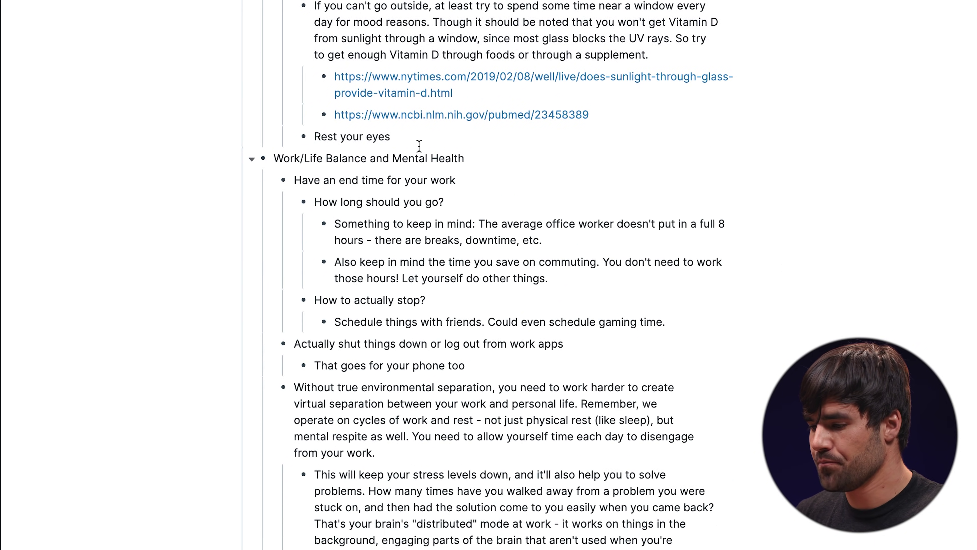
{"action": "left_click_drag", "start_coordinate": [466, 171], "coordinate": [470, 167]}
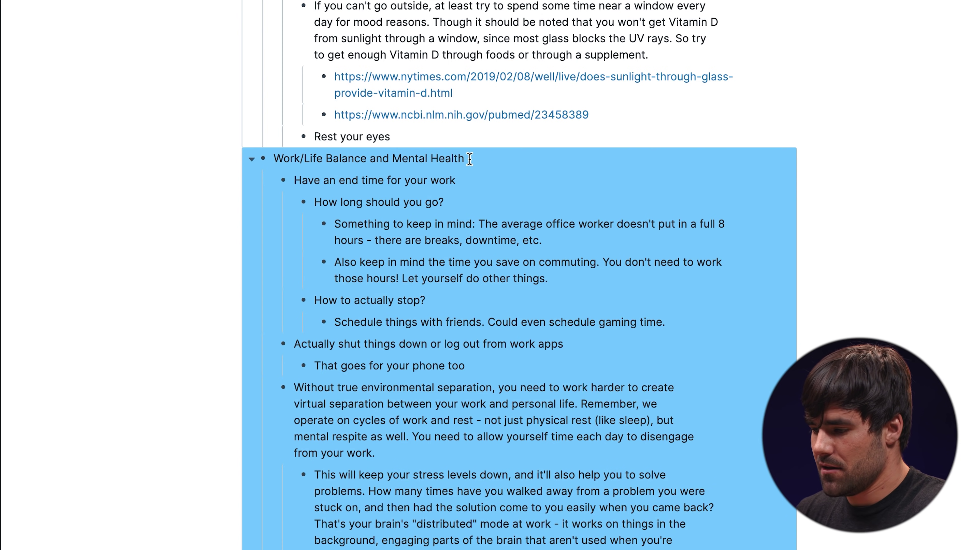
Step: Add a child bullet referencing the Managing your time and motivation block via '((motivation'
{"action": "left_click", "coordinate": [469, 159]}
{"action": "key", "text": "Return"}
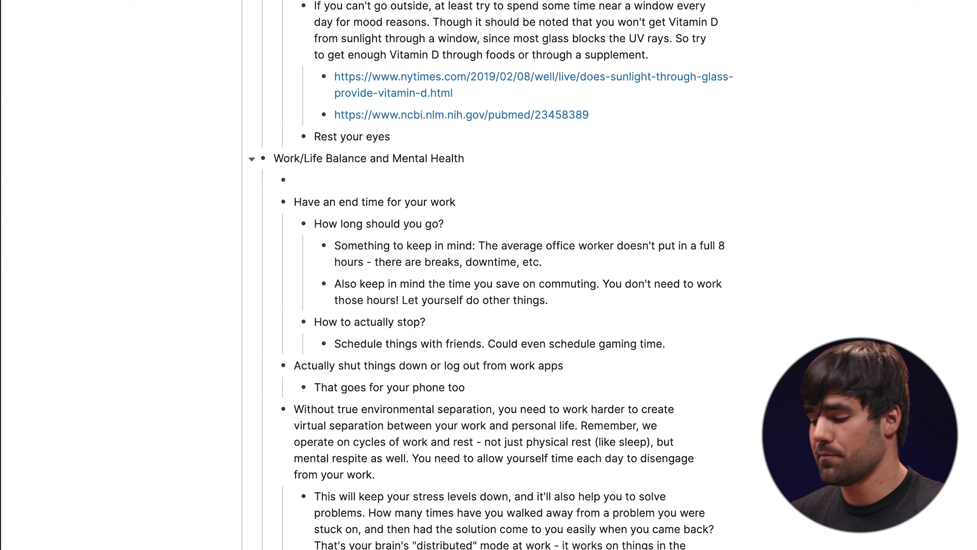
{"action": "type", "text": "((motiva"}
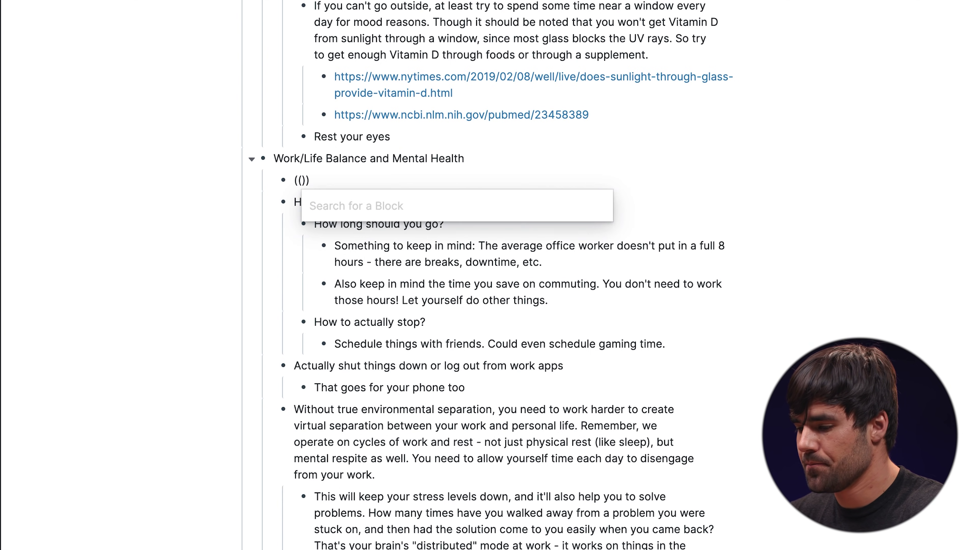
{"action": "type", "text": "tion"}
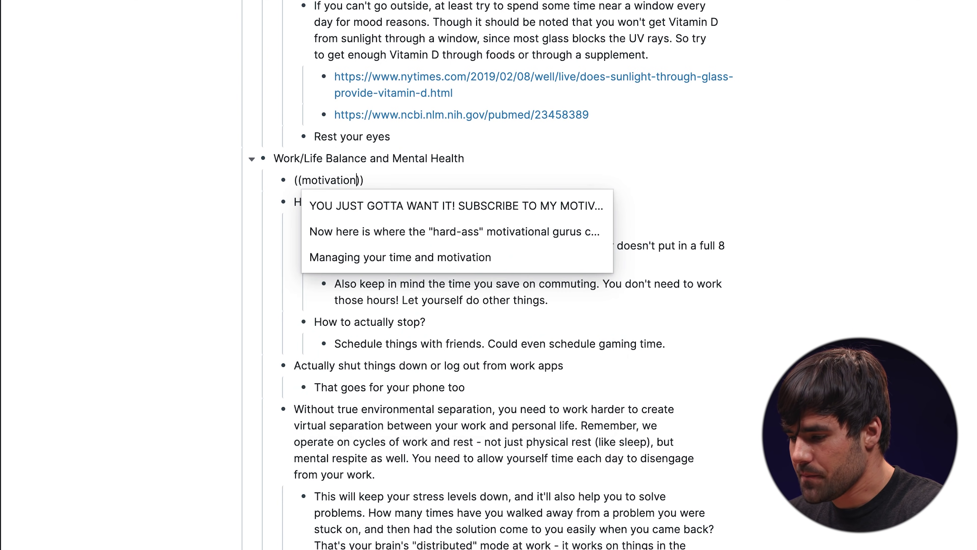
{"action": "left_click", "coordinate": [370, 255]}
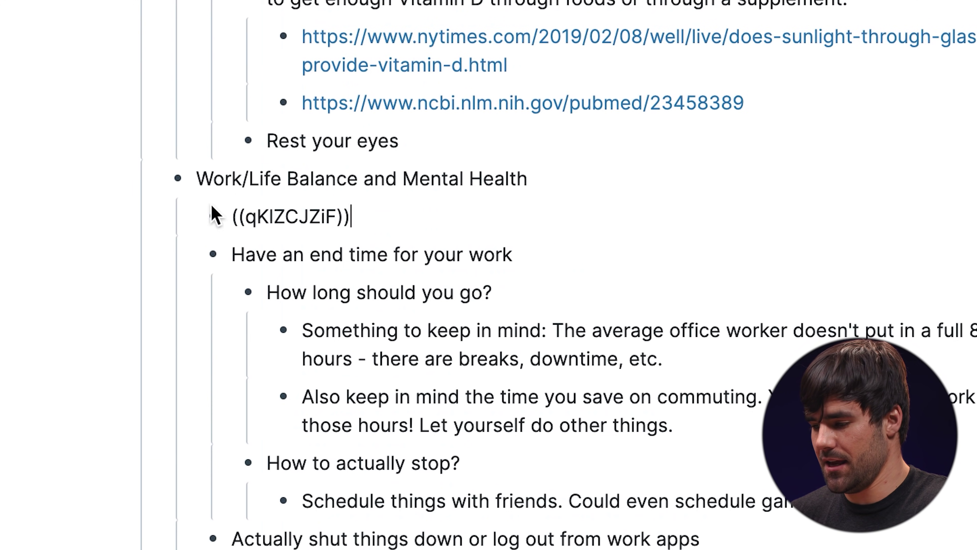
{"action": "left_click", "coordinate": [510, 257]}
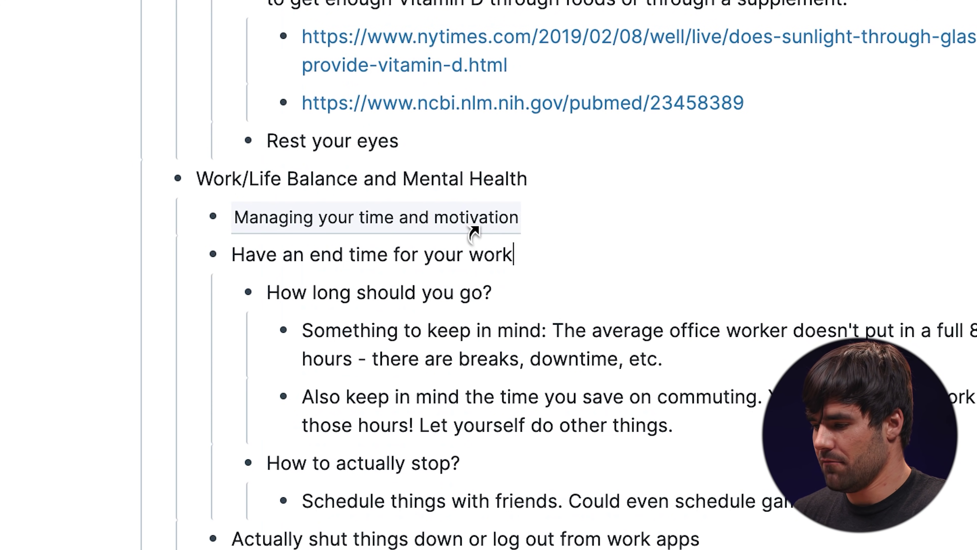
Step: Open the referenced Managing your time and motivation block, then navigate back
{"action": "left_click", "coordinate": [443, 225]}
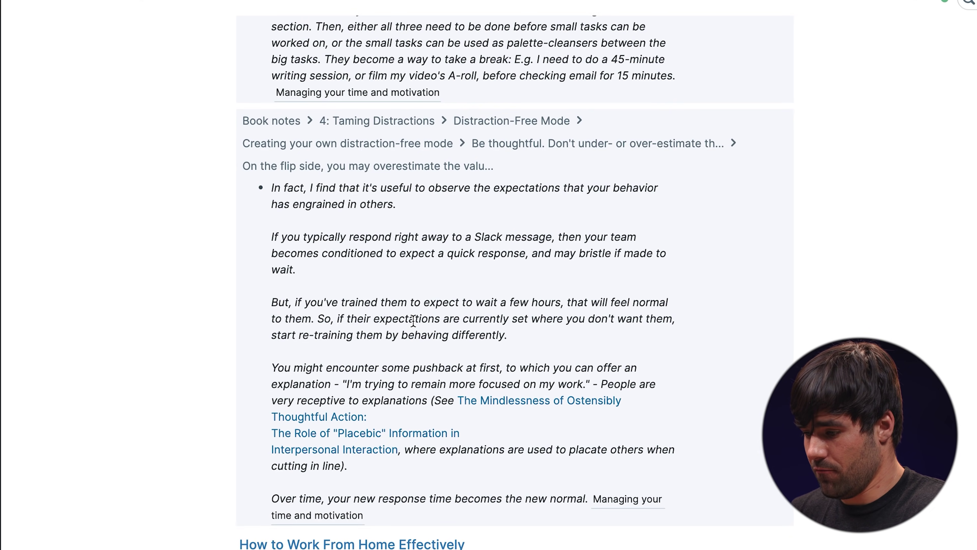
{"action": "scroll", "coordinate": [413, 320], "scroll_direction": "up", "scroll_amount": 15}
{"action": "key", "text": "super+bracketleft"}
{"action": "scroll", "coordinate": [413, 320], "scroll_direction": "up", "scroll_amount": 15}
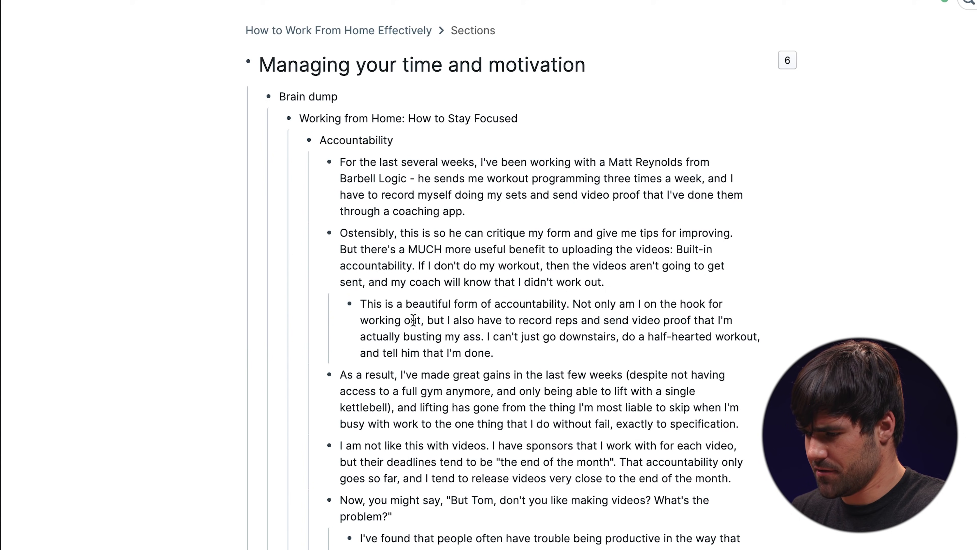
Step: Browse the block's 6 mentions in the right sidebar, then go to the Books page
{"action": "left_click_drag", "start_coordinate": [581, 59], "coordinate": [282, 64]}
{"action": "left_click", "coordinate": [299, 65]}
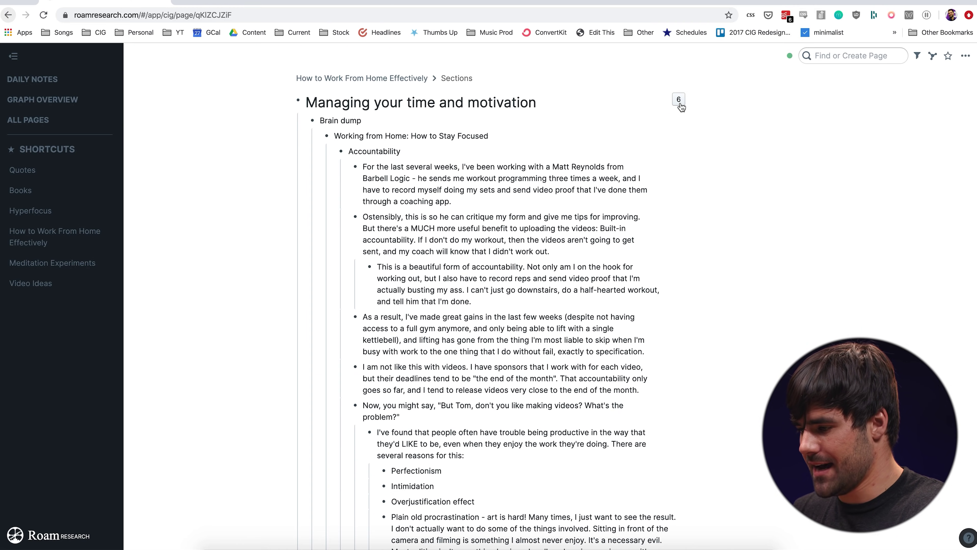
{"action": "left_click", "coordinate": [679, 100]}
{"action": "scroll", "coordinate": [704, 240], "scroll_direction": "down", "scroll_amount": 1}
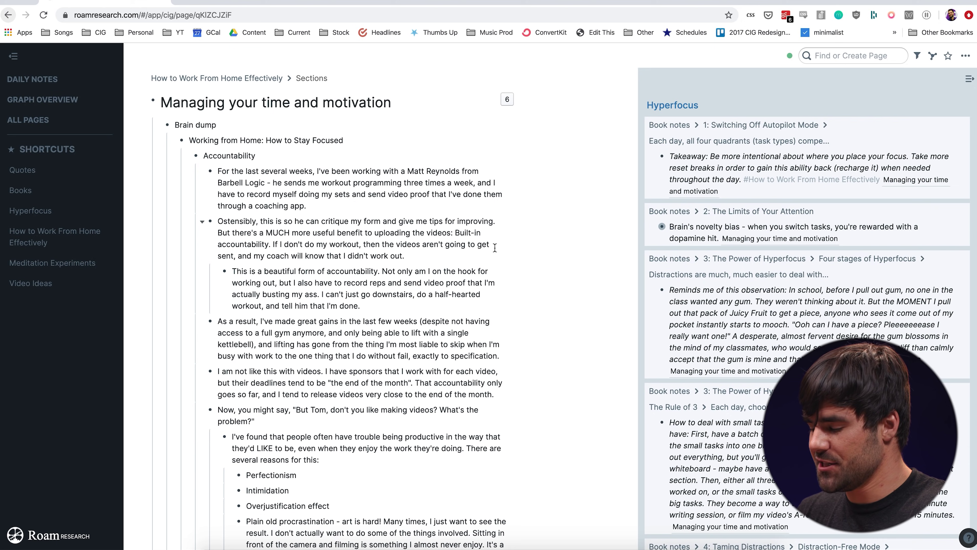
{"action": "scroll", "coordinate": [808, 231], "scroll_direction": "down", "scroll_amount": 10}
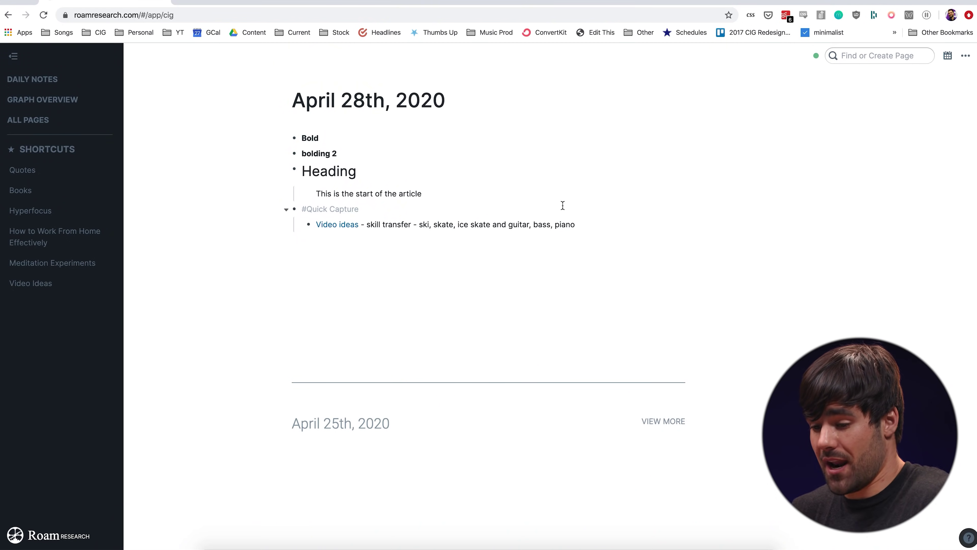
{"action": "left_click", "coordinate": [41, 199]}
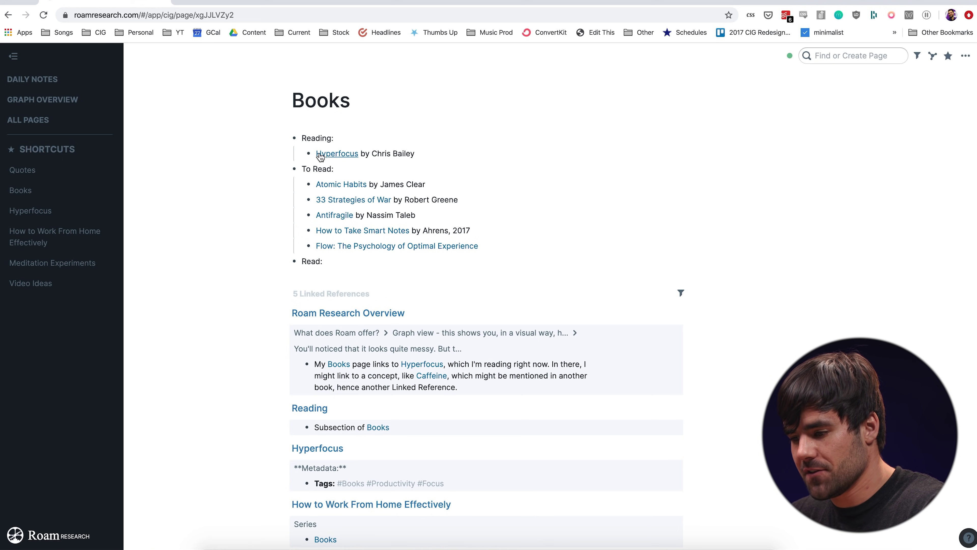
Step: Open the Hyperfocus book page in the right sidebar beside the Books page and scroll it
{"action": "left_click", "coordinate": [335, 157], "text": "shift"}
{"action": "left_click", "coordinate": [335, 158], "text": "shift"}
{"action": "scroll", "coordinate": [831, 255], "scroll_direction": "down", "scroll_amount": 5}
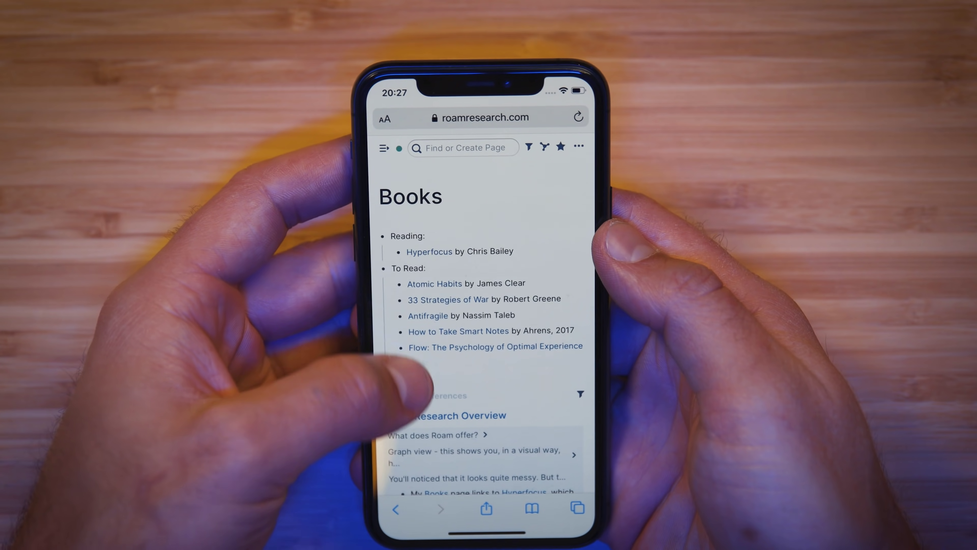
Step: On the phone, open Hyperfocus and add a bullet about mobile notes working well to its book notes
{"action": "scroll", "coordinate": [481, 308], "scroll_direction": "down", "scroll_amount": 2}
{"action": "left_click", "coordinate": [425, 212]}
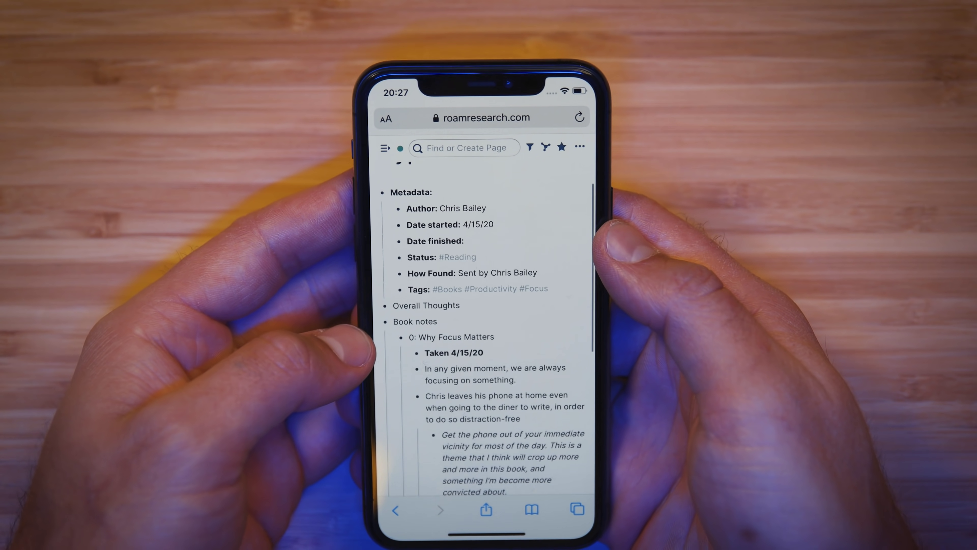
{"action": "scroll", "coordinate": [485, 327], "scroll_direction": "down", "scroll_amount": 3}
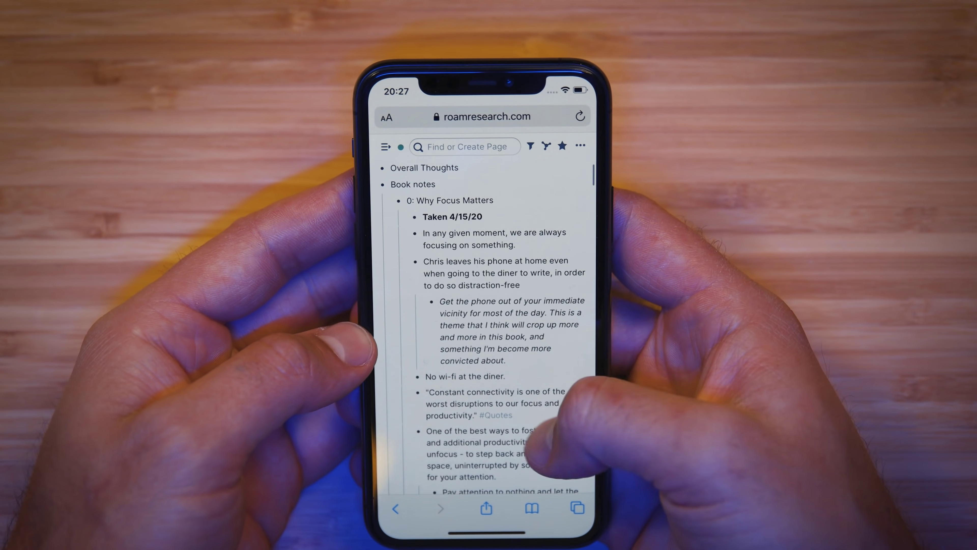
{"action": "scroll", "coordinate": [485, 327], "scroll_direction": "down", "scroll_amount": 3}
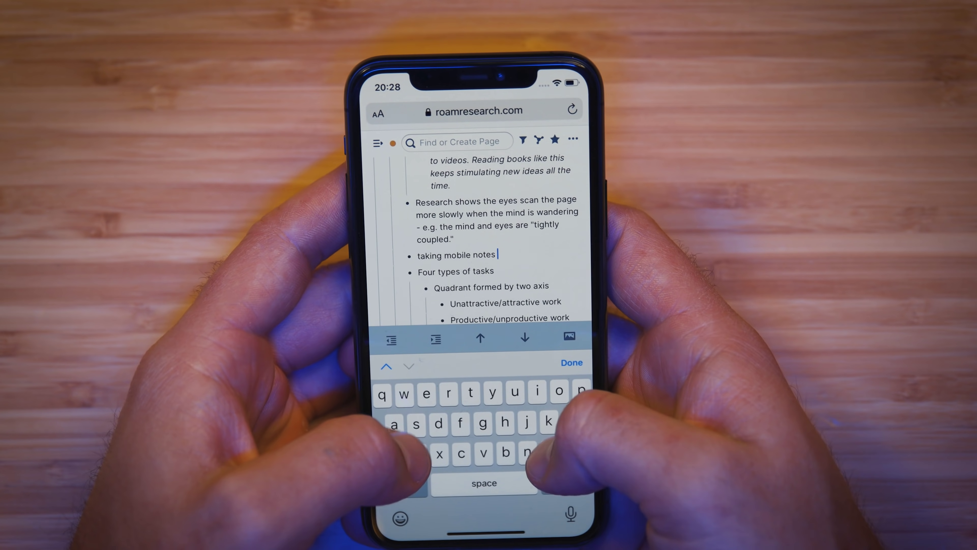
{"action": "type", "text": "works"}
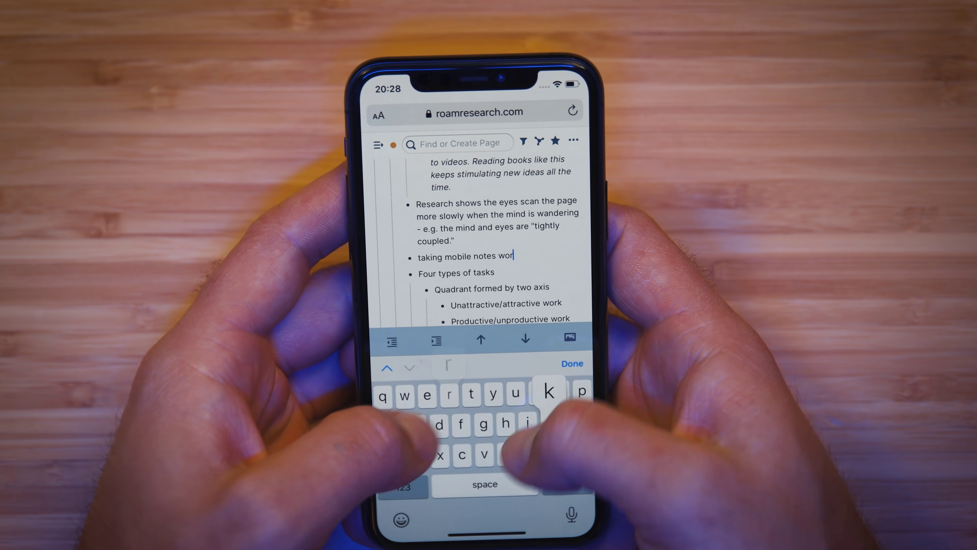
{"action": "type", "text": " weekl"}
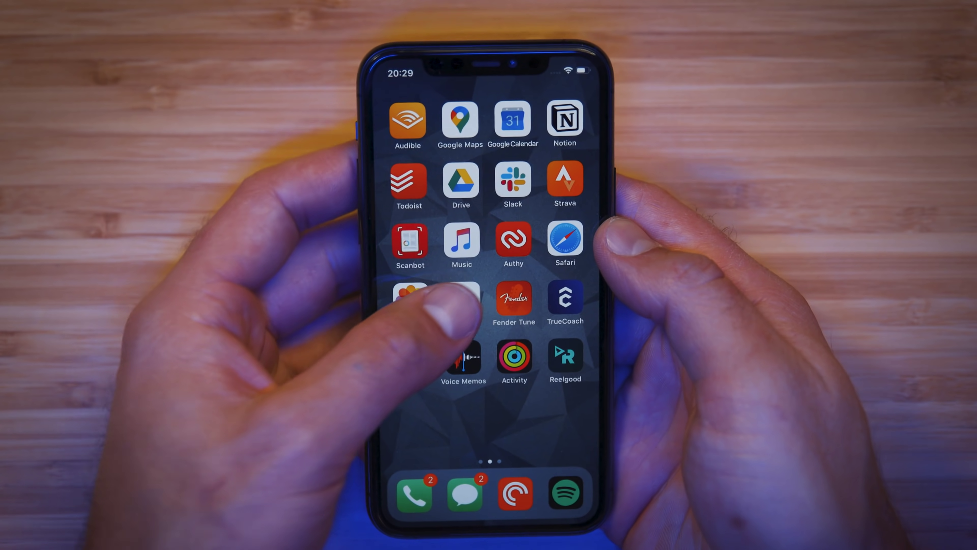
{"action": "left_click", "coordinate": [564, 227]}
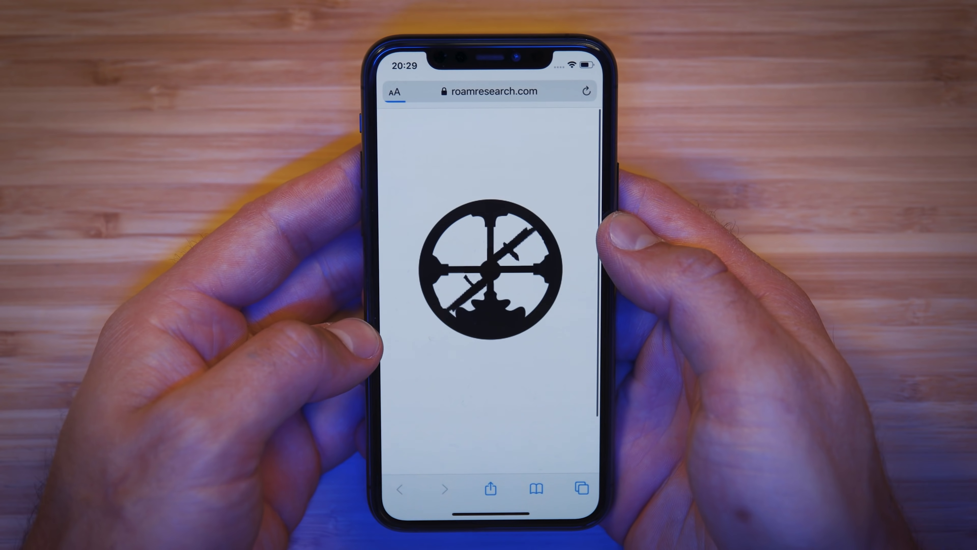
Step: Capture the note 'business idea - shoulder socks' via phone Quick Capture, then search 'quic' on desktop
{"action": "left_click", "coordinate": [400, 195]}
{"action": "type", "text": "business idea - shoulder socks"}
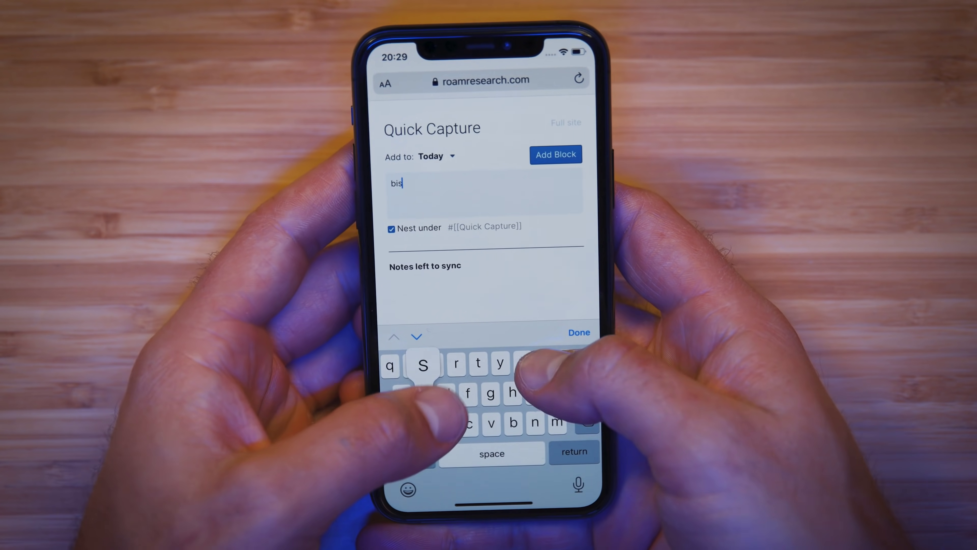
{"action": "left_click", "coordinate": [560, 158]}
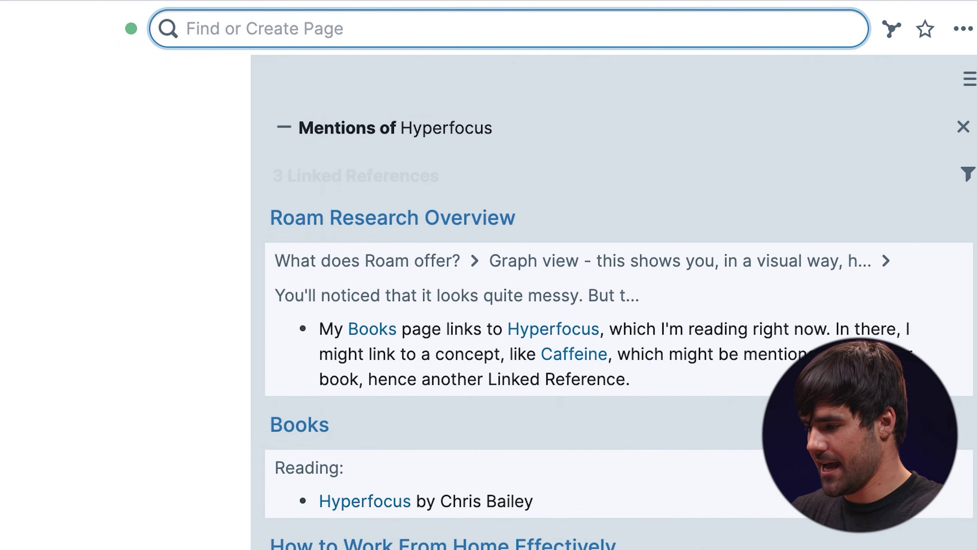
{"action": "type", "text": "quic"}
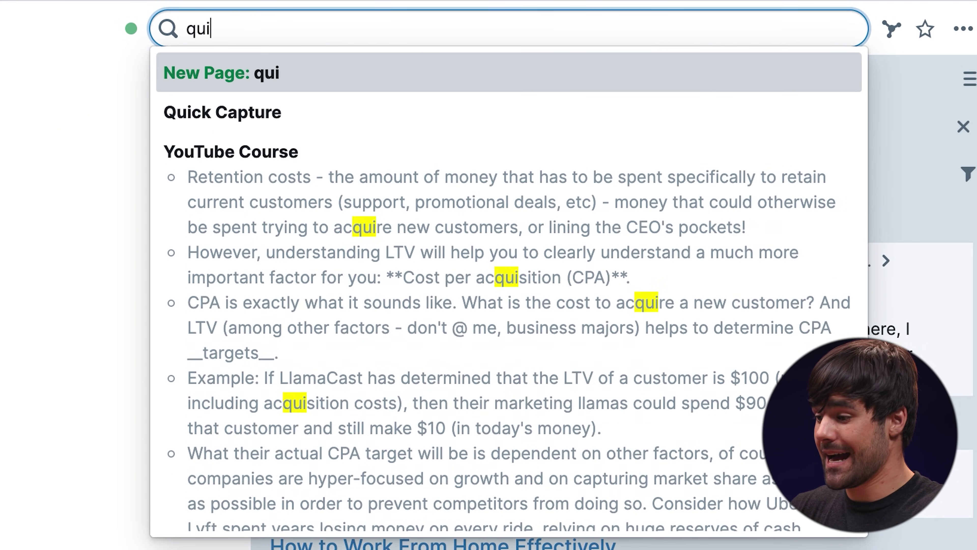
Step: Open the Quick Capture page and scroll through its April 28th, 25th and 11th linked references
{"action": "left_click", "coordinate": [289, 115]}
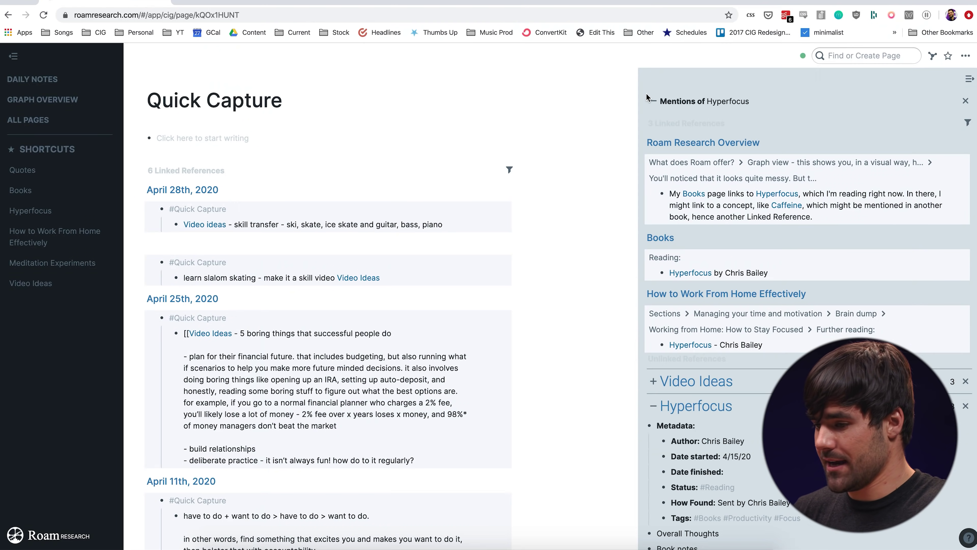
{"action": "scroll", "coordinate": [525, 257], "scroll_direction": "down", "scroll_amount": 1}
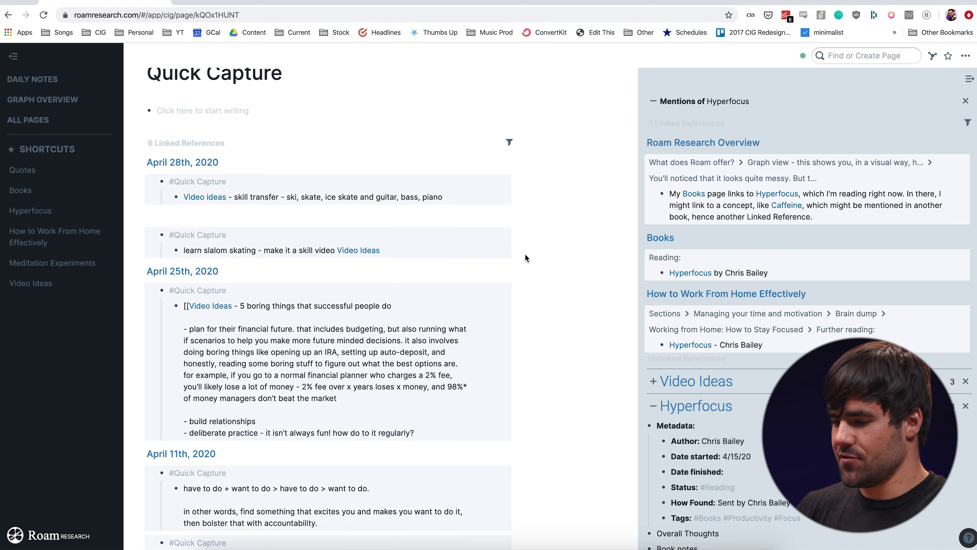
{"action": "scroll", "coordinate": [525, 258], "scroll_direction": "down", "scroll_amount": 2}
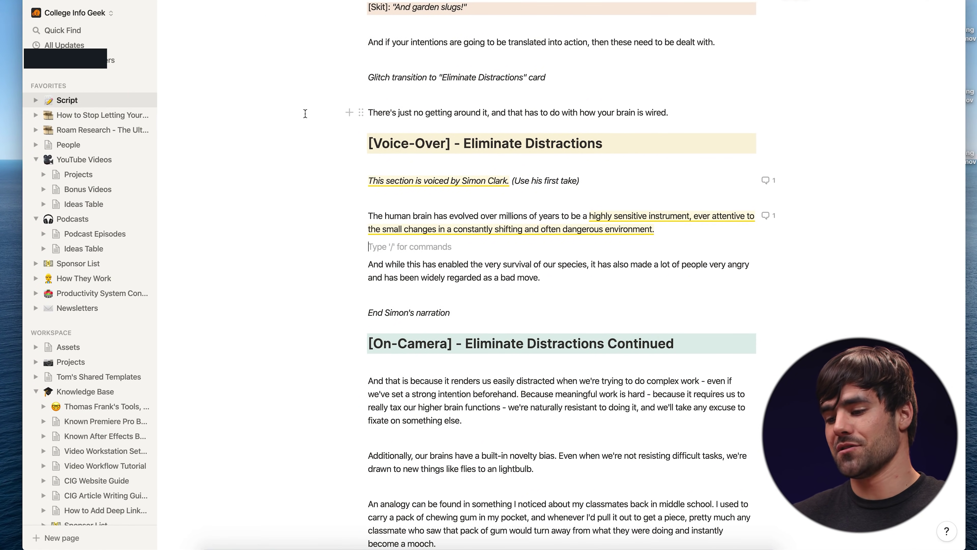
Step: In Notion, go from Projects to the 'Work From Home - How to Stay Focused' video's Script page
{"action": "left_click", "coordinate": [84, 176]}
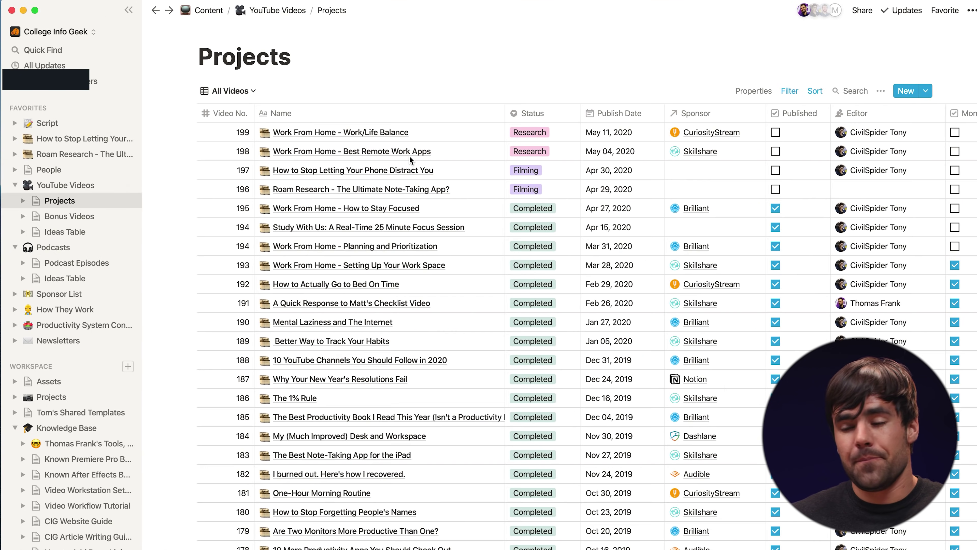
{"action": "scroll", "coordinate": [746, 199], "scroll_direction": "down", "scroll_amount": 2}
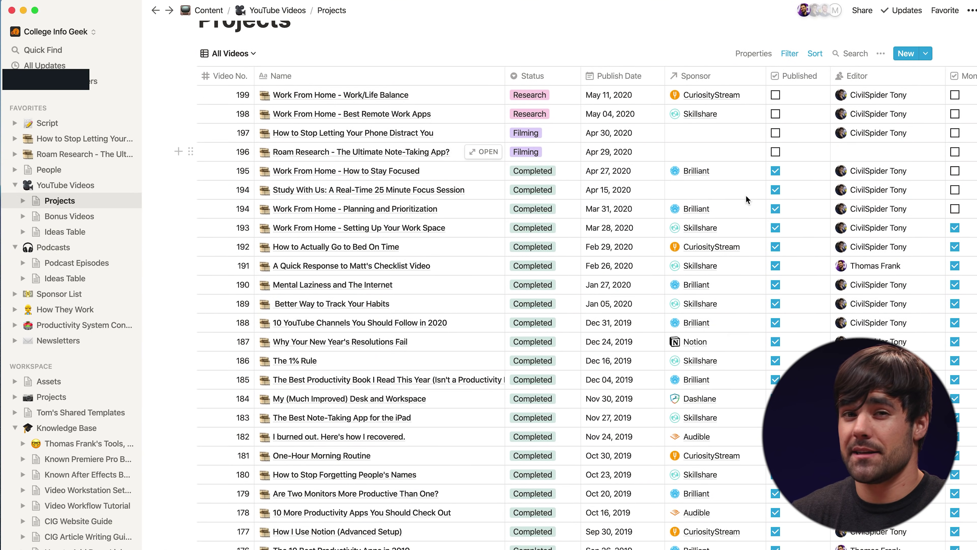
{"action": "scroll", "coordinate": [746, 196], "scroll_direction": "up", "scroll_amount": 2}
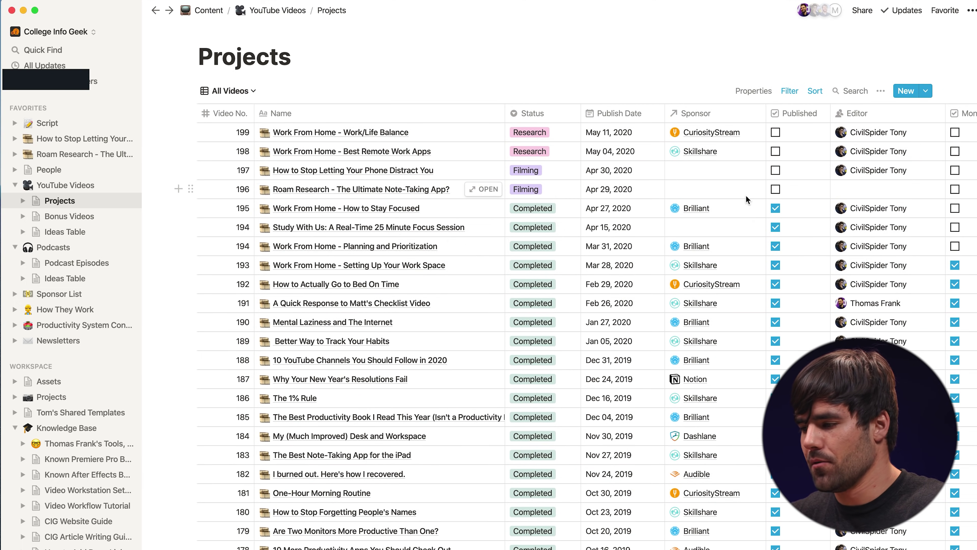
{"action": "scroll", "coordinate": [746, 197], "scroll_direction": "down", "scroll_amount": 1}
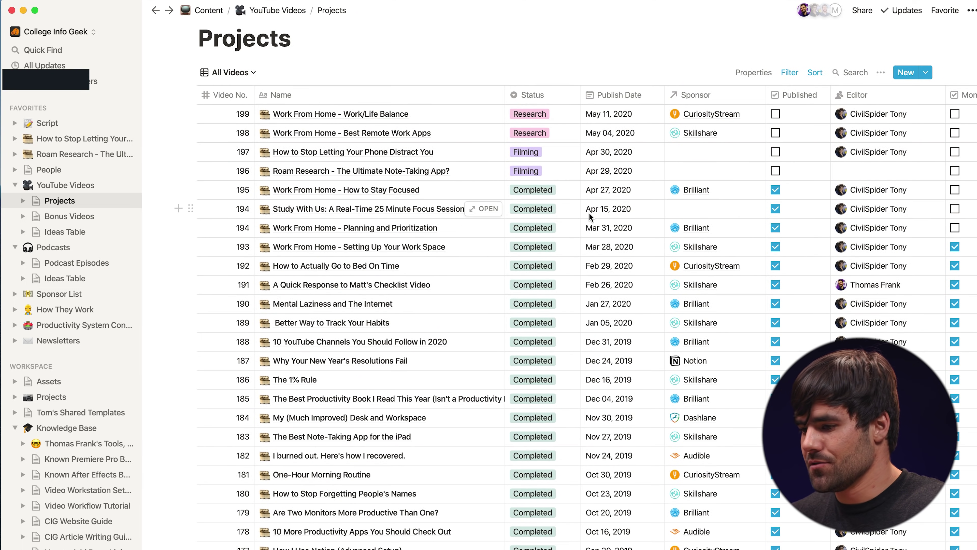
{"action": "left_click", "coordinate": [489, 190]}
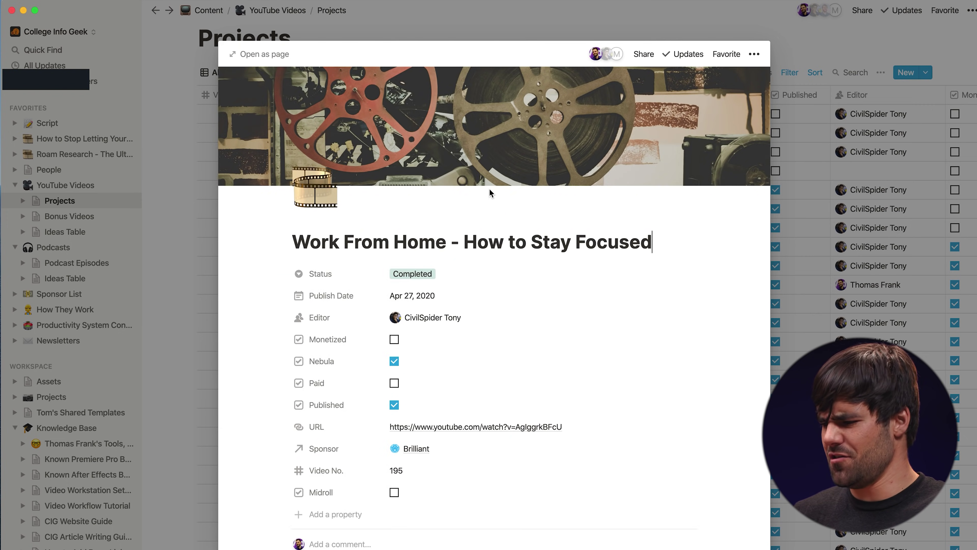
{"action": "scroll", "coordinate": [582, 239], "scroll_direction": "down", "scroll_amount": 10}
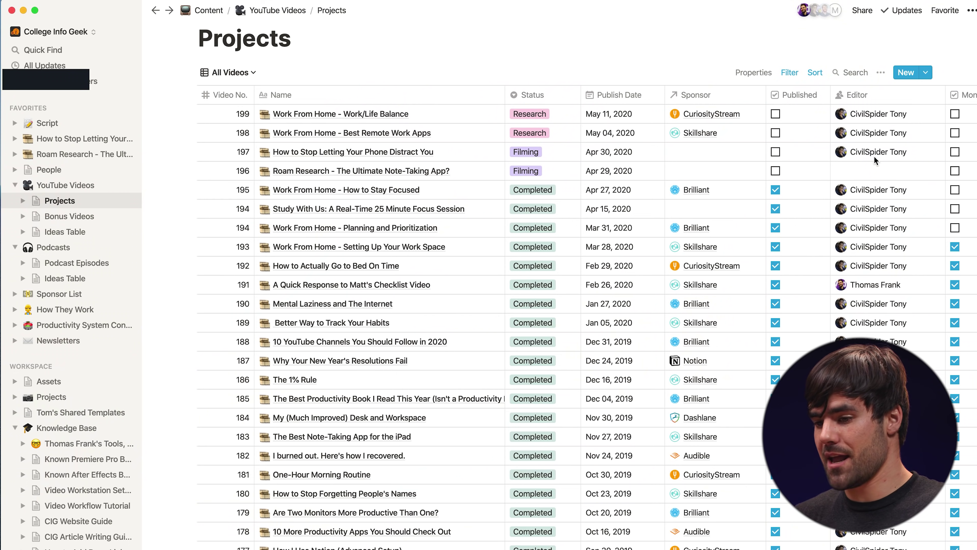
{"action": "left_click", "coordinate": [47, 123]}
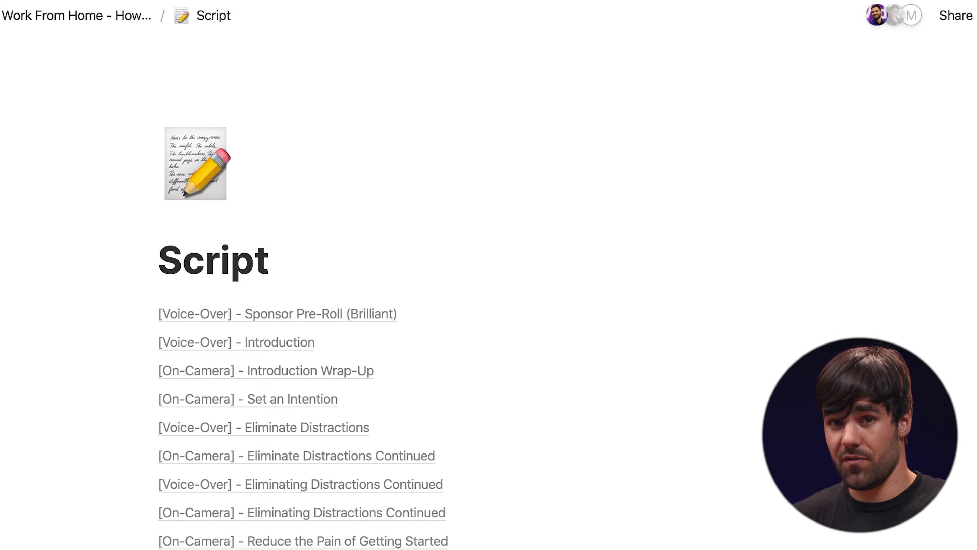
{"action": "scroll", "coordinate": [635, 423], "scroll_direction": "down", "scroll_amount": 20}
{"action": "scroll", "coordinate": [775, 497], "scroll_direction": "up", "scroll_amount": 5}
{"action": "scroll", "coordinate": [461, 346], "scroll_direction": "up", "scroll_amount": 15}
{"action": "scroll", "coordinate": [150, 353], "scroll_direction": "down", "scroll_amount": 15}
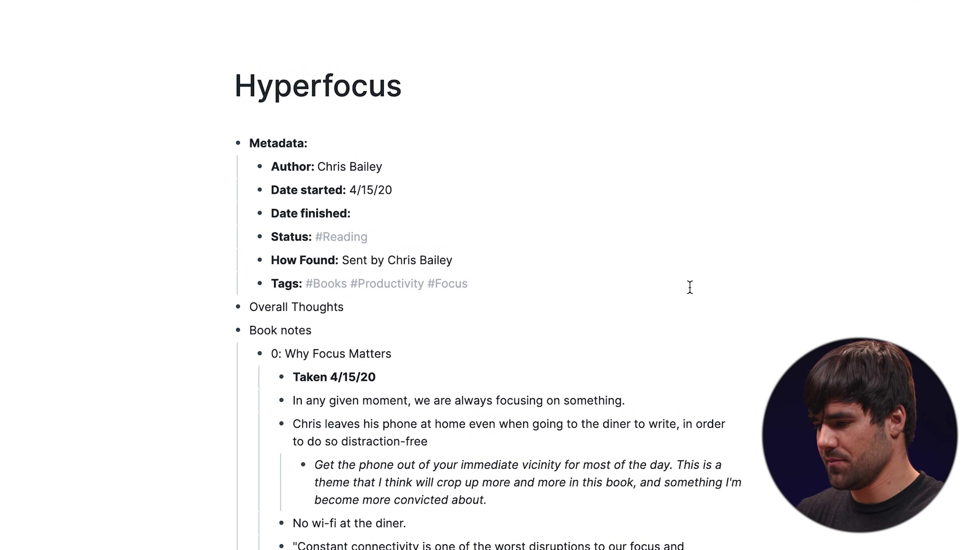
{"action": "scroll", "coordinate": [690, 287], "scroll_direction": "down", "scroll_amount": 10}
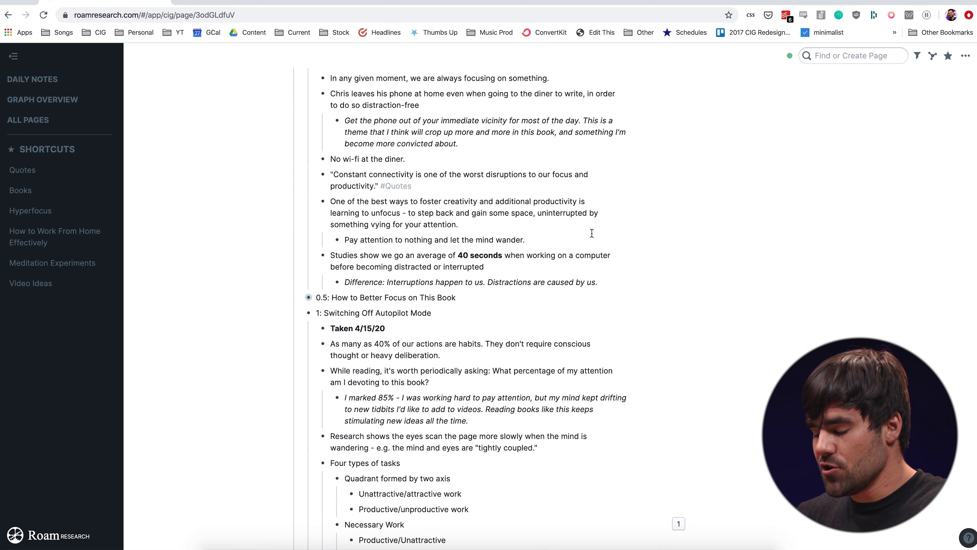
{"action": "scroll", "coordinate": [688, 293], "scroll_direction": "down", "scroll_amount": 5}
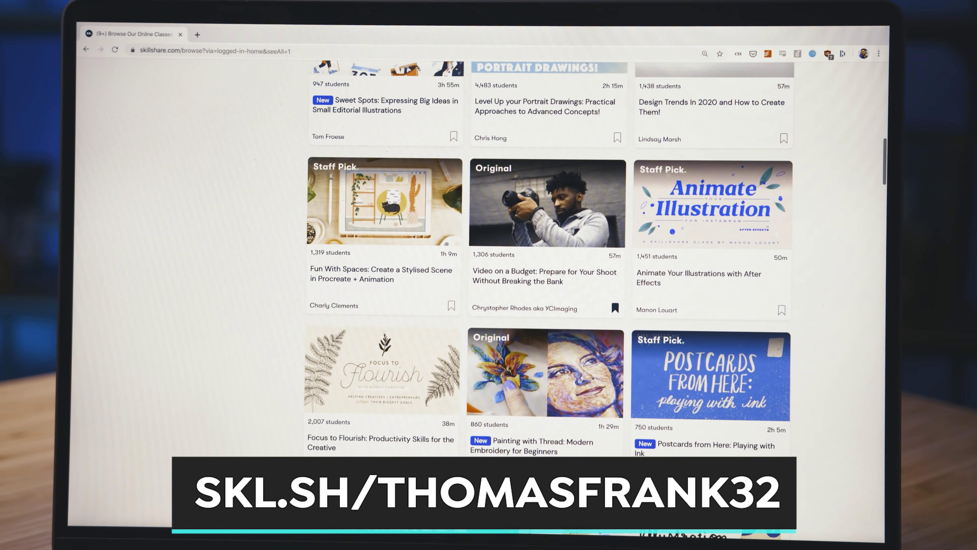
{"action": "scroll", "coordinate": [547, 269], "scroll_direction": "down", "scroll_amount": 6}
{"action": "scroll", "coordinate": [546, 293], "scroll_direction": "down", "scroll_amount": 15}
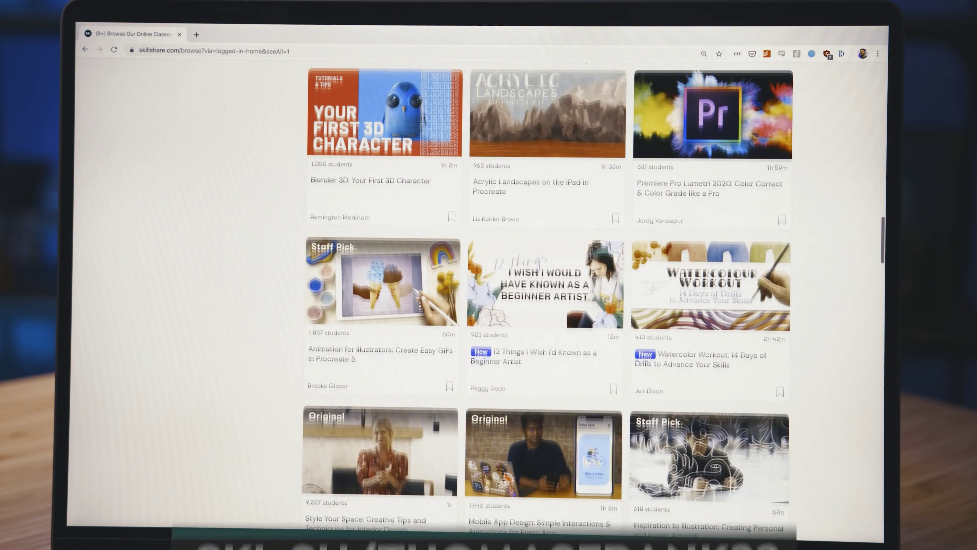
{"action": "scroll", "coordinate": [546, 293], "scroll_direction": "down", "scroll_amount": 8}
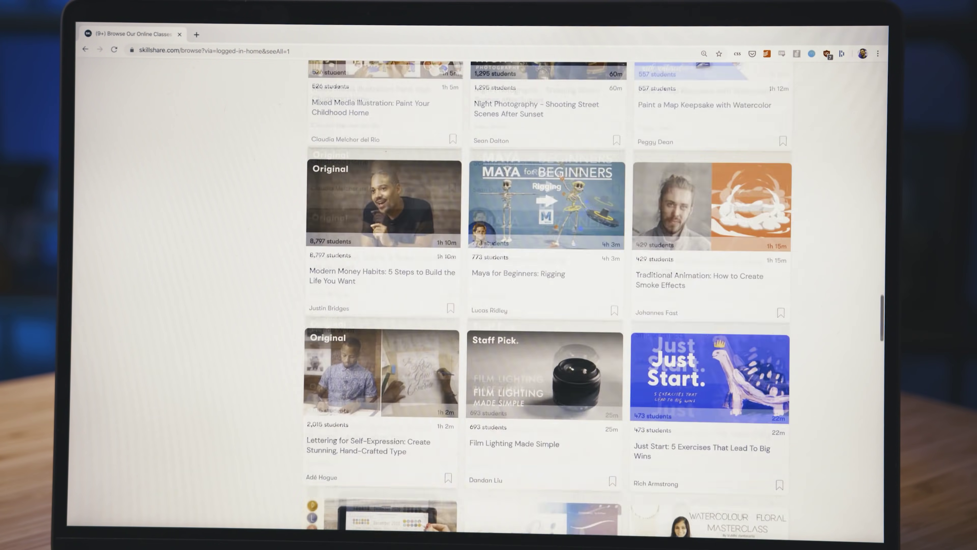